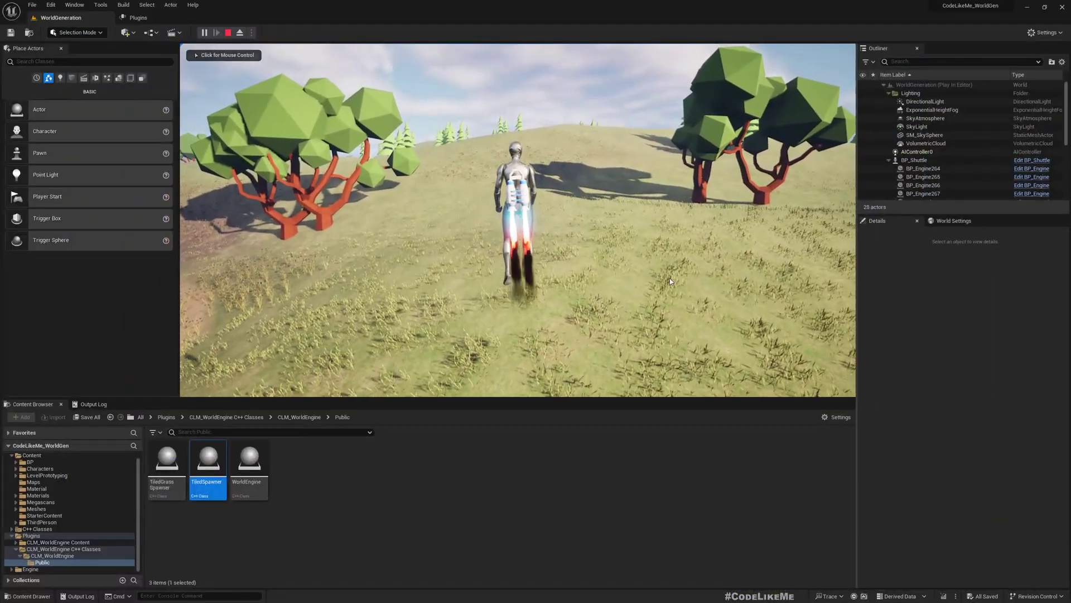
Step: Preview the running WorldGeneration level in full screen, flying the character over the terrain, and end the play session
left_click(671, 281)
key("F11")
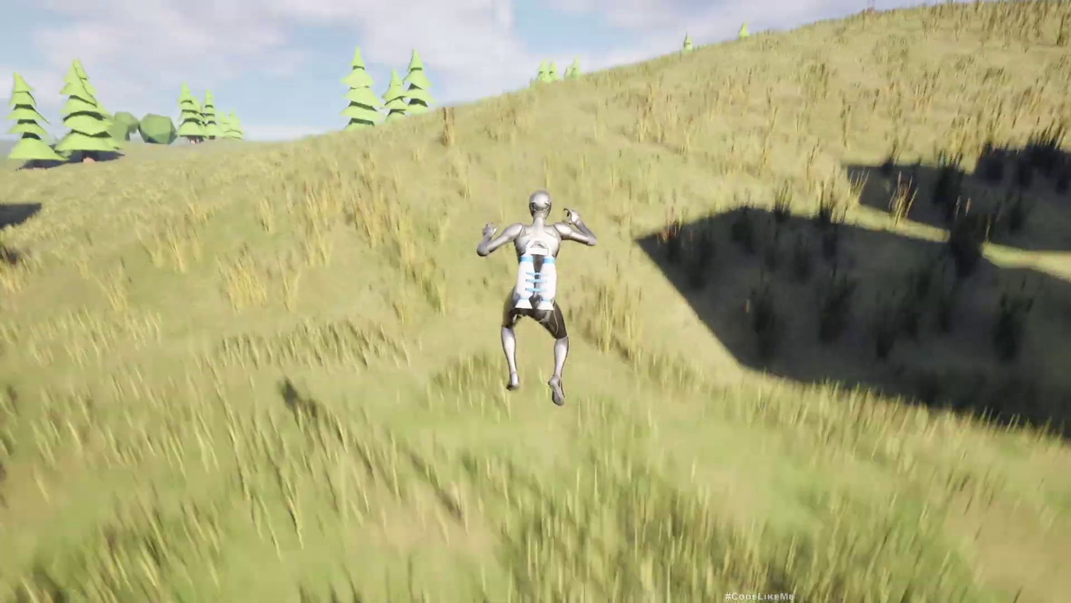
key("space")
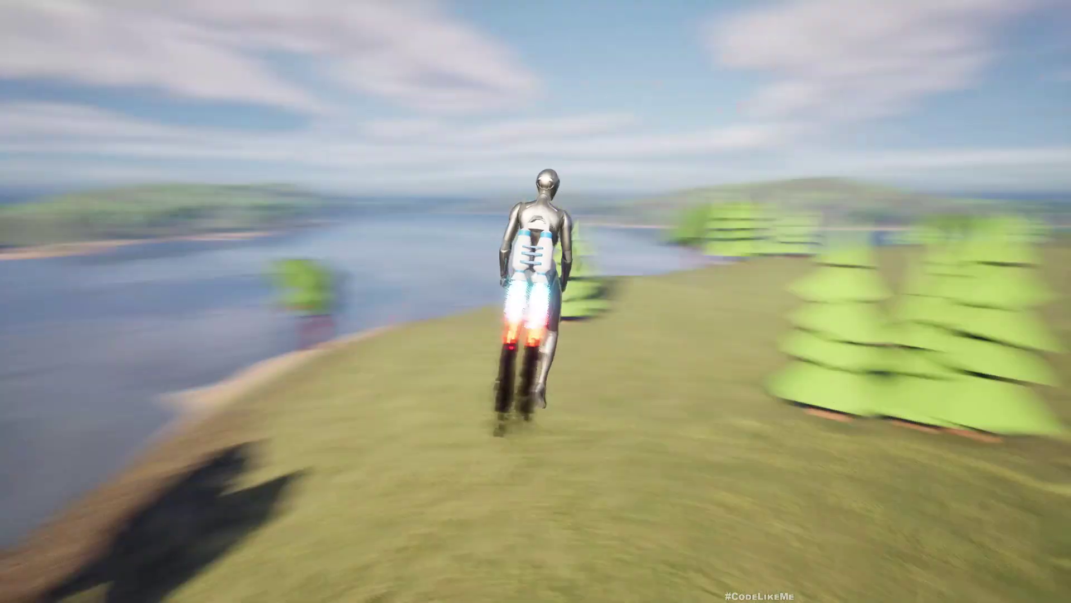
key("F11")
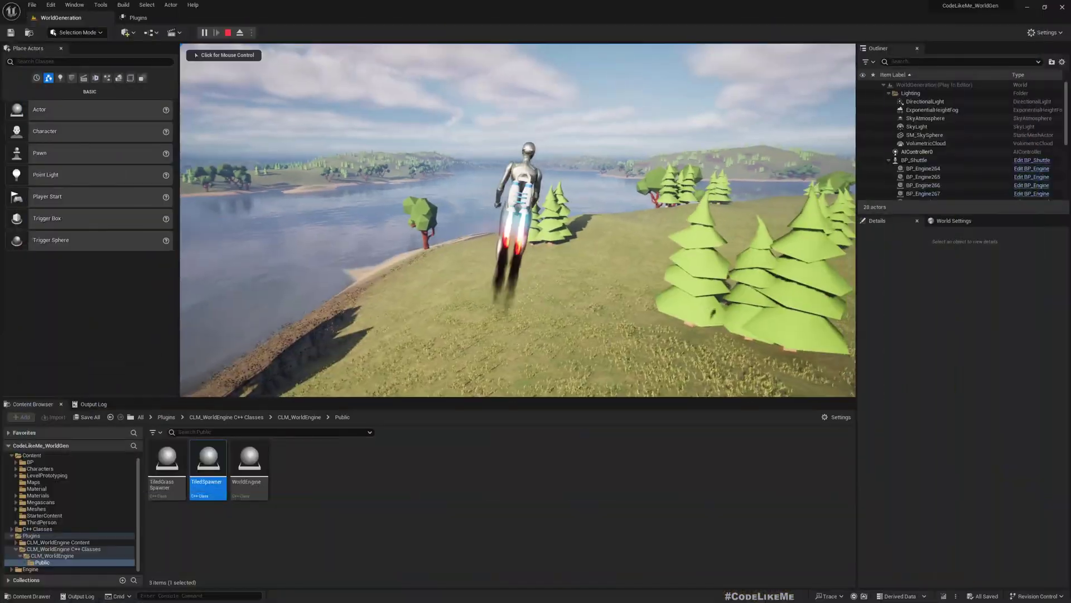
key("Escape")
Step: Show the project's own plugins in the plugin list and return to the WorldGeneration level
left_click(134, 17)
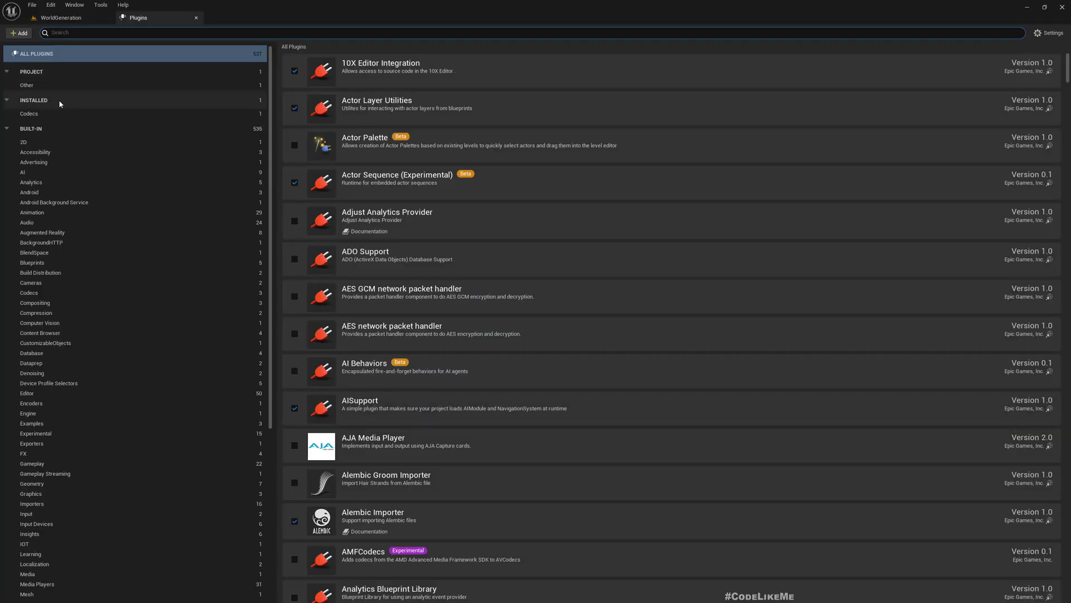
left_click(48, 87)
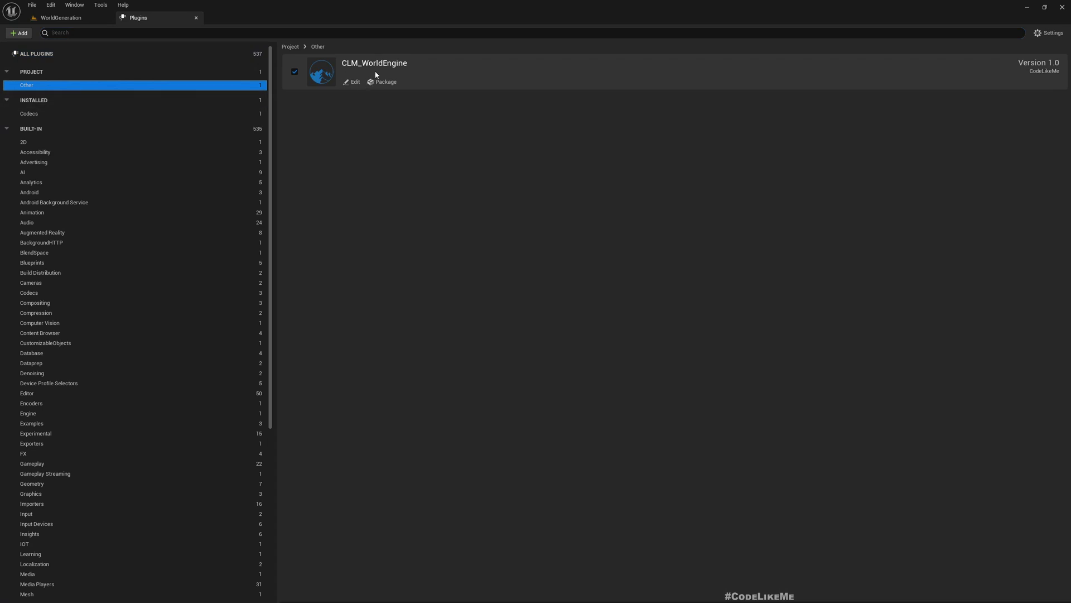
left_click(61, 17)
right_click_drag(517, 220, 532, 233)
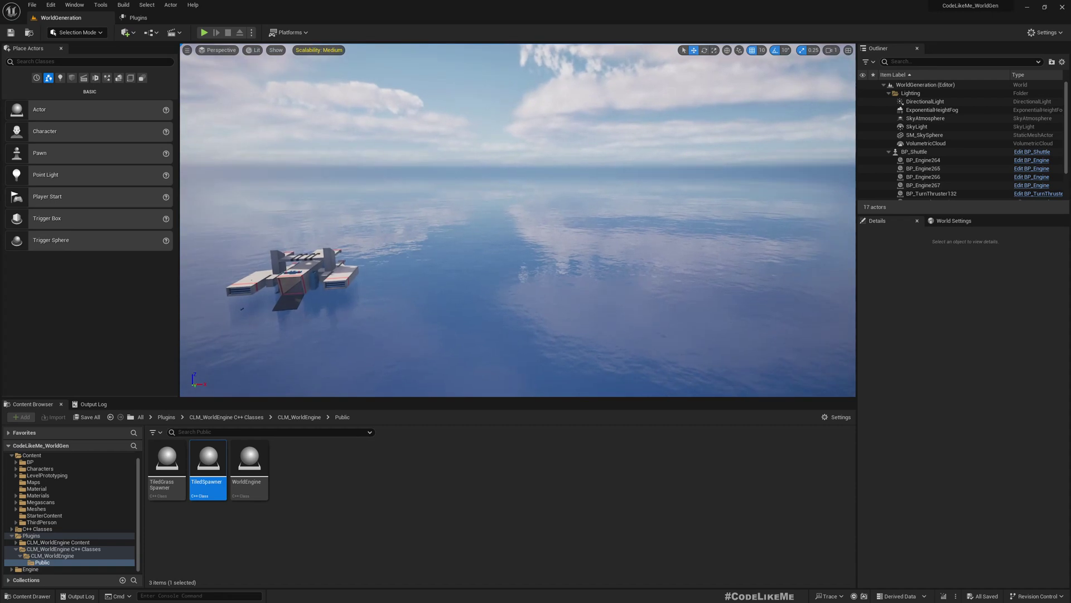
right_click_drag(600, 278, 503, 262)
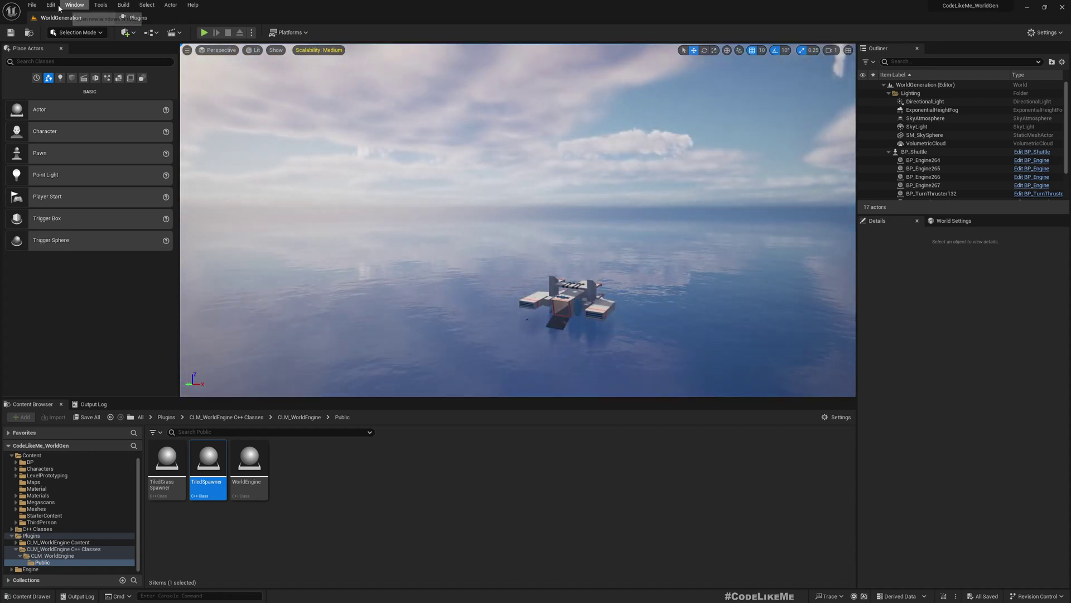
Step: Start a new blank Blueprint project in D:\YT\WorldGeneration and enter WorldGeneration_PluginHost as its name
left_click(31, 5)
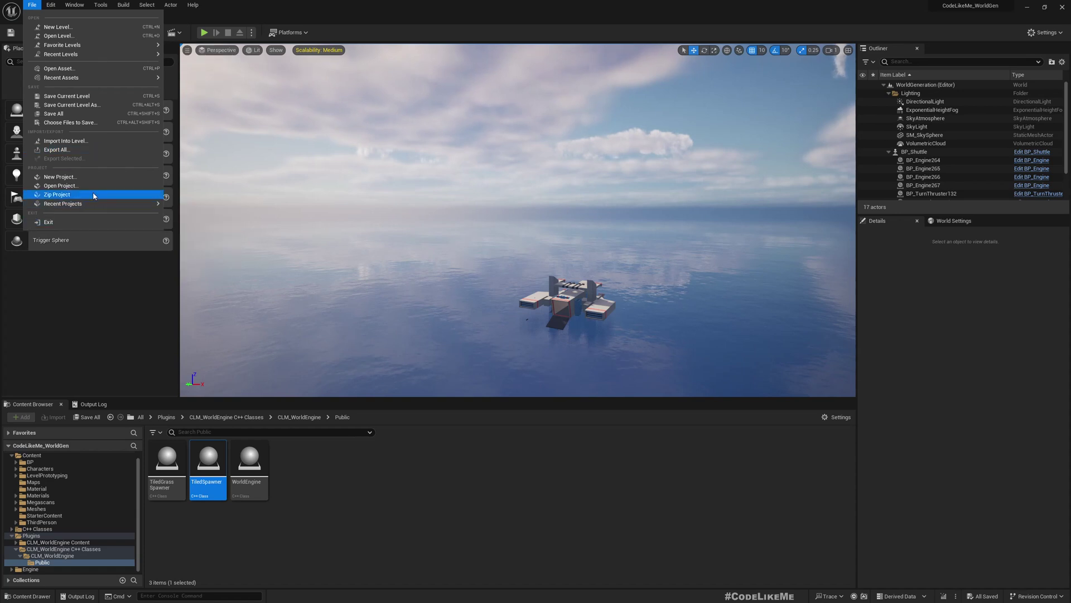
left_click(71, 177)
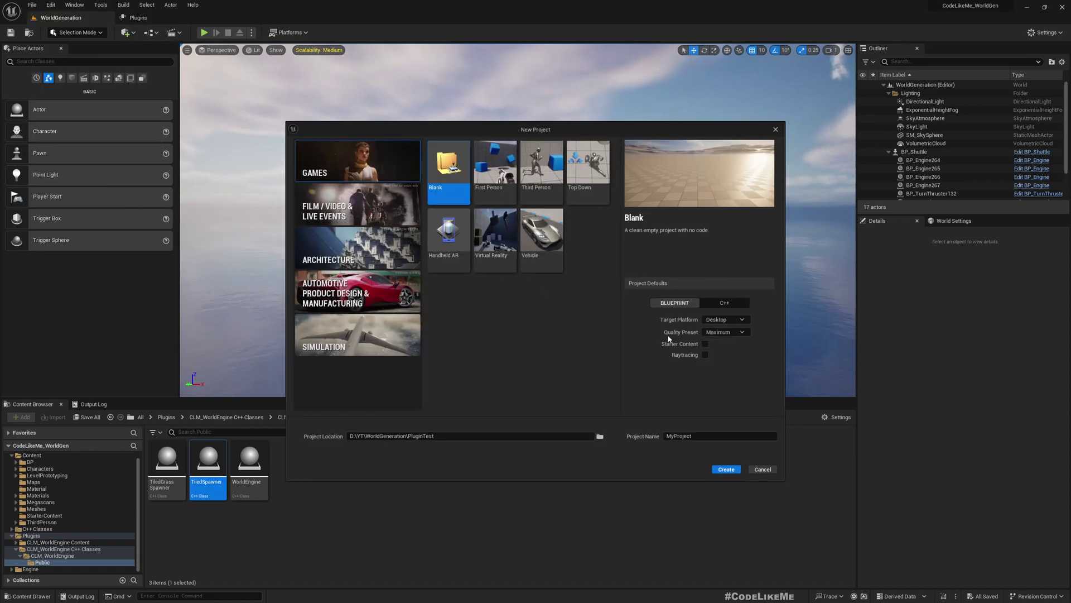
type("W")
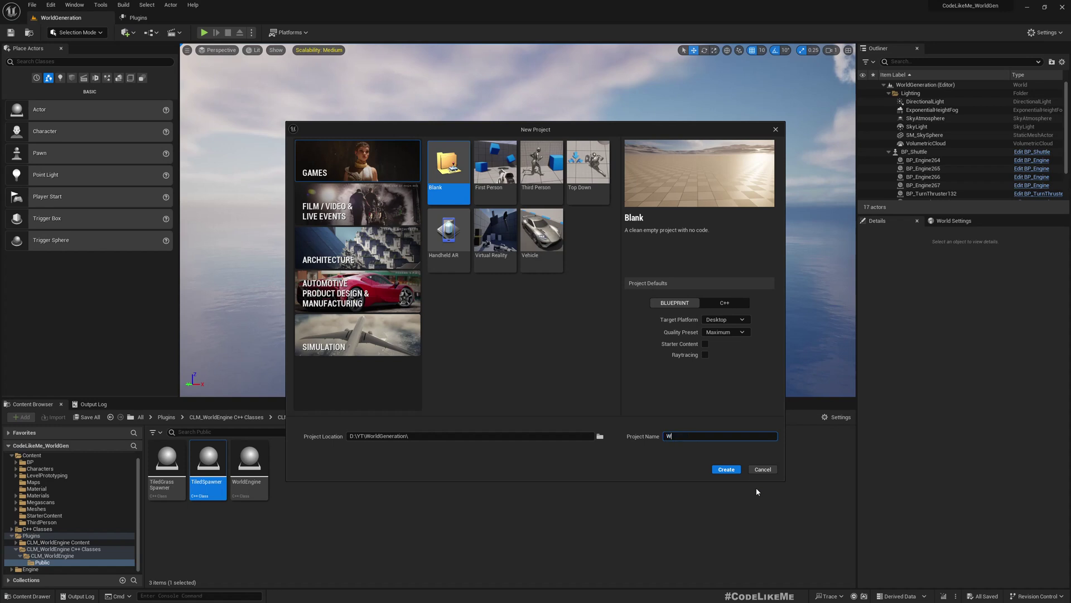
type("orldGene")
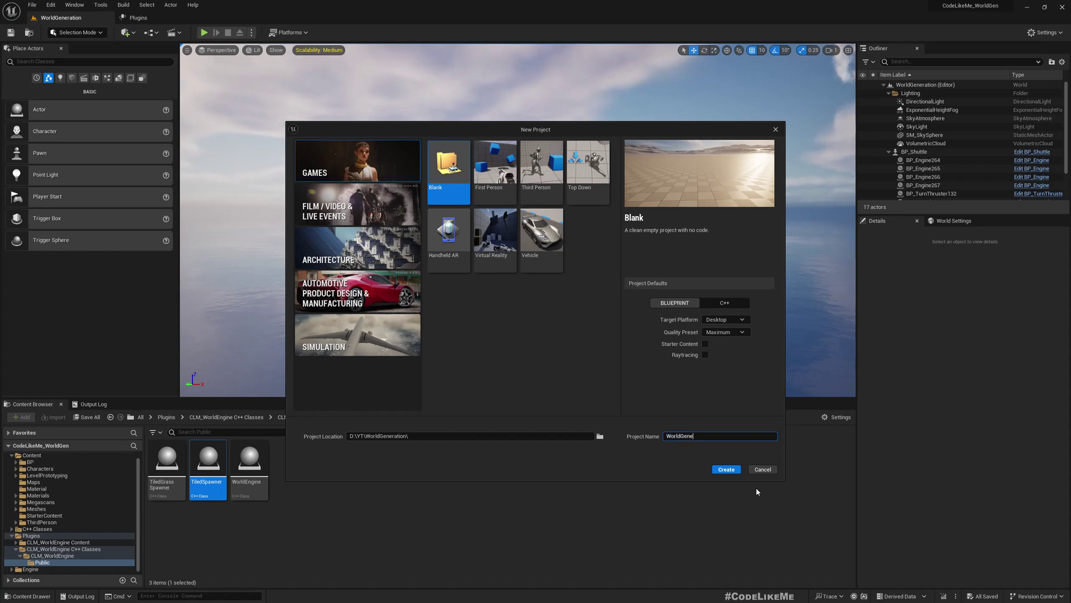
type("ration_PluginHost")
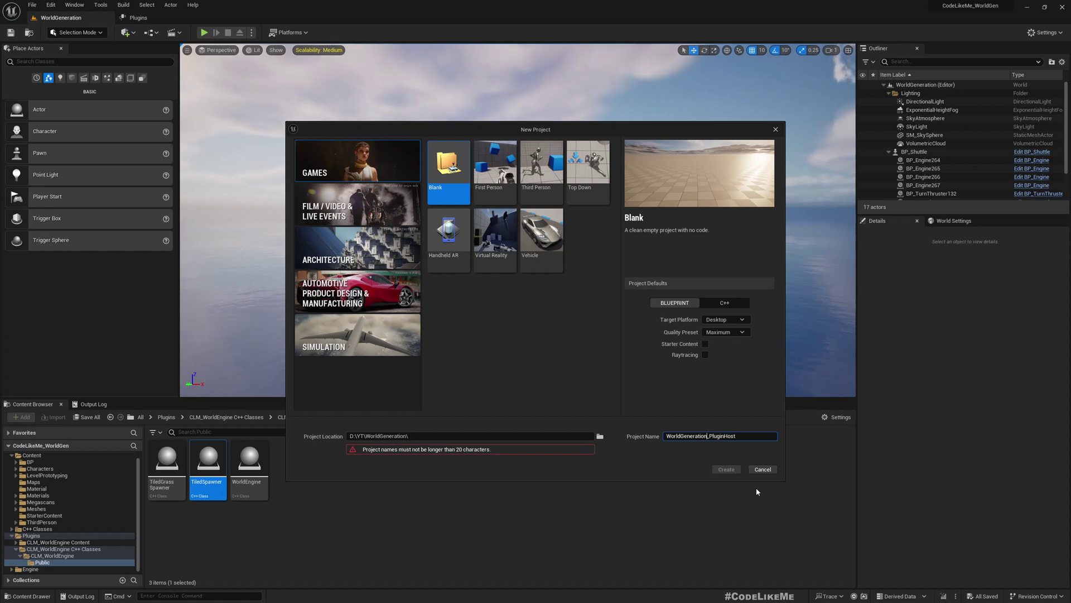
Step: Shorten the new project's name to World_PluginHost and create the project
key("shift+Left")
key("shift+Left")
key("shift+Left")
key("shift+Left")
key("shift+Left")
key("shift+Left")
key("shift+Left")
key("shift+Left")
key("shift+Left")
key("shift+Left")
key("shift+Left")
key("shift+Left")
key("shift+Left")
key("shift+Left")
key("shift+Left")
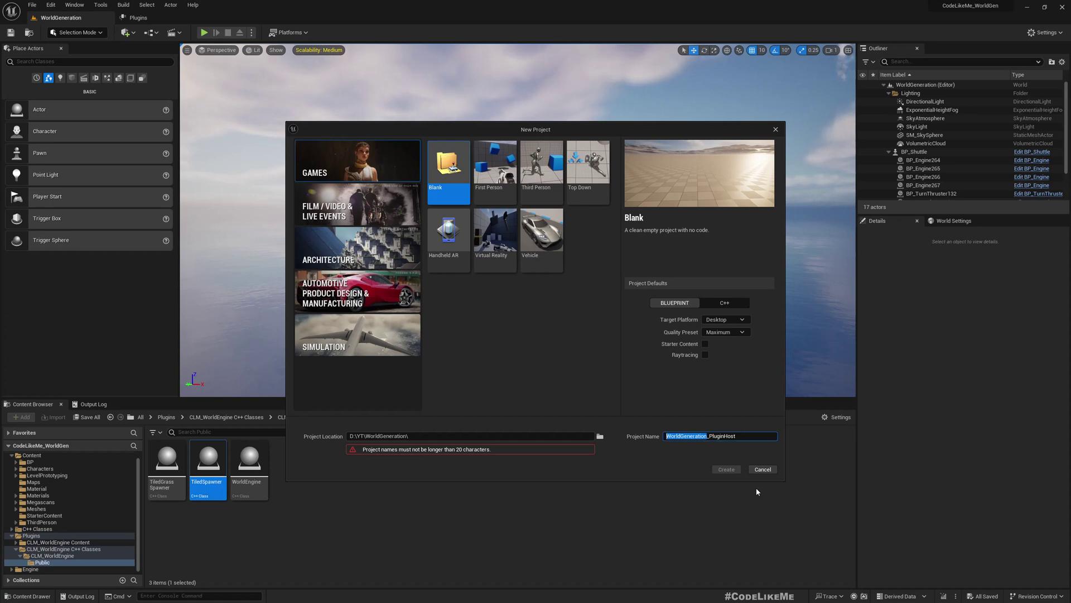
type("Wo")
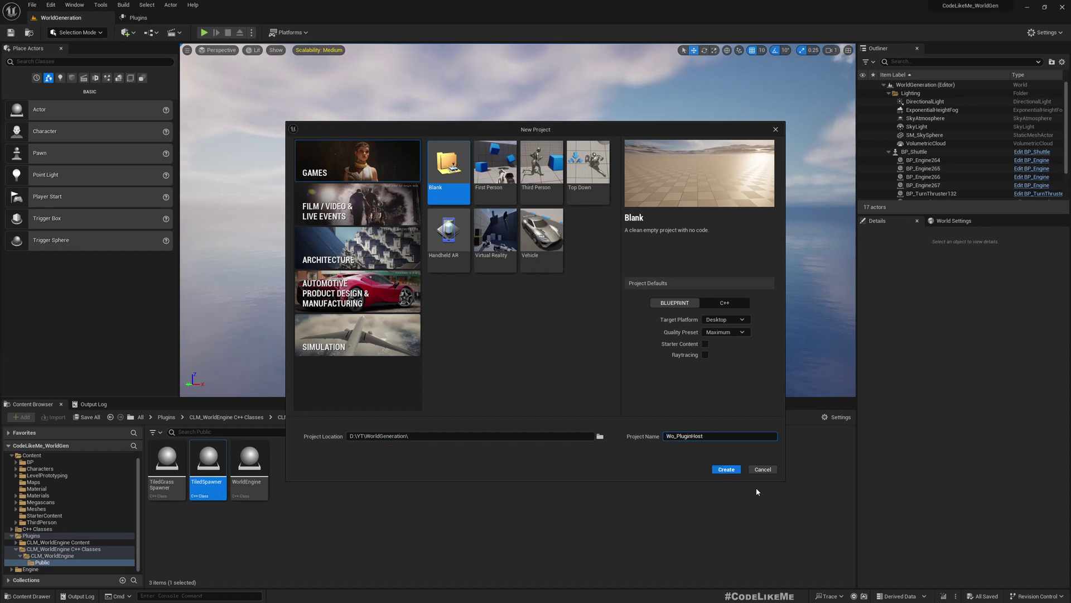
type("rld")
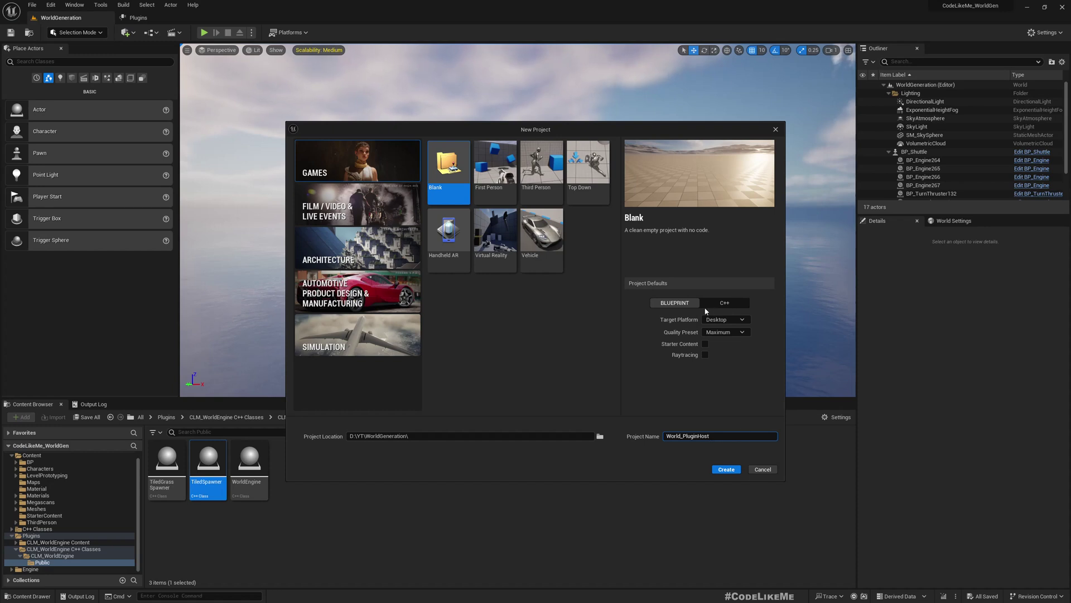
left_click(724, 471)
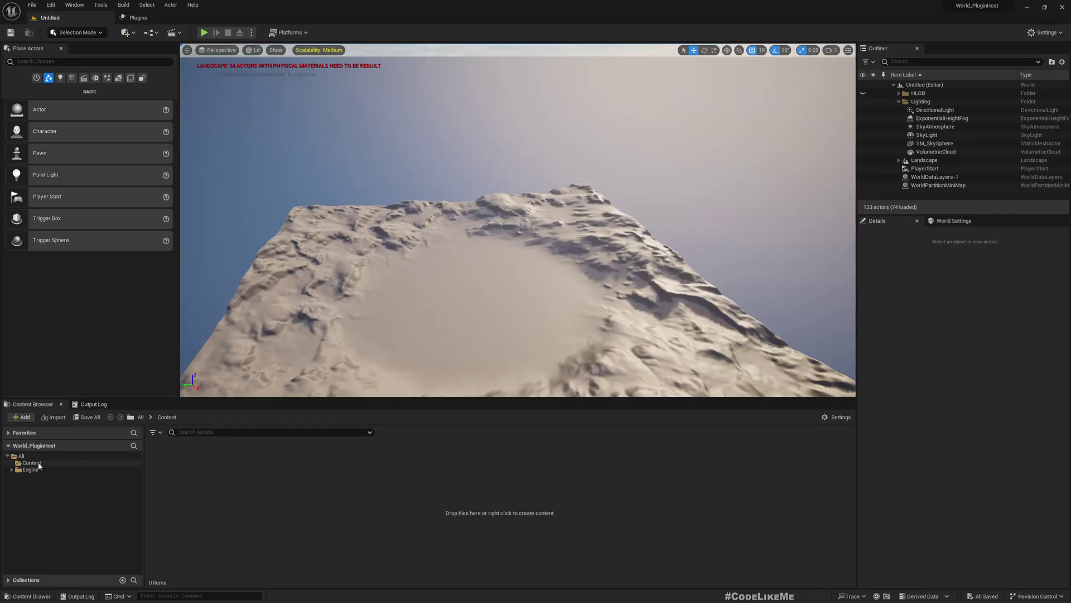
Step: Show the new project's Content folder in File Explorer and go up to the World_PluginHost folder
left_click(84, 463)
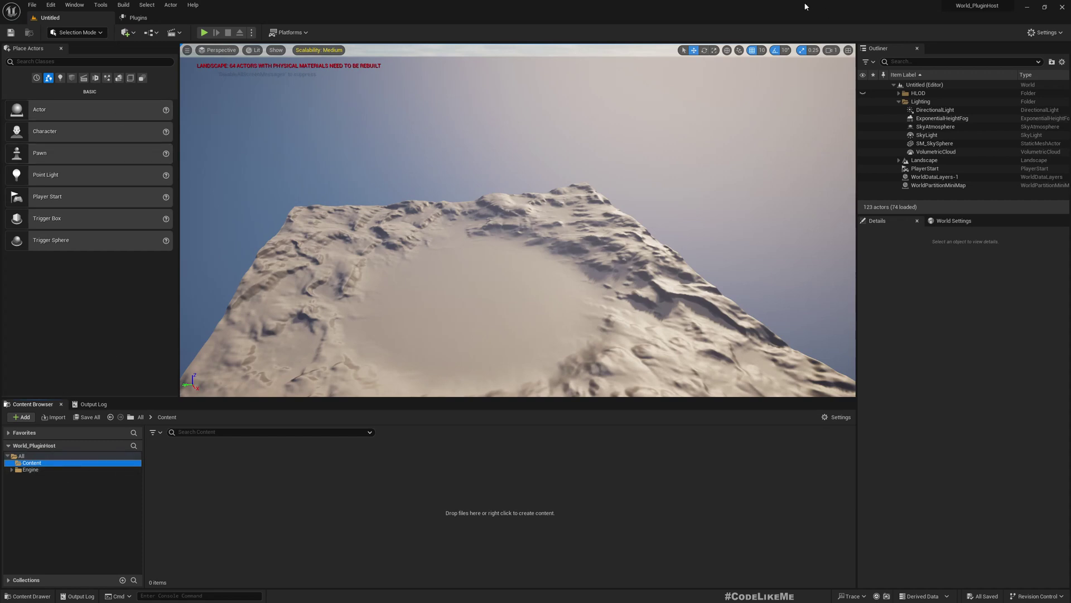
right_click(32, 463)
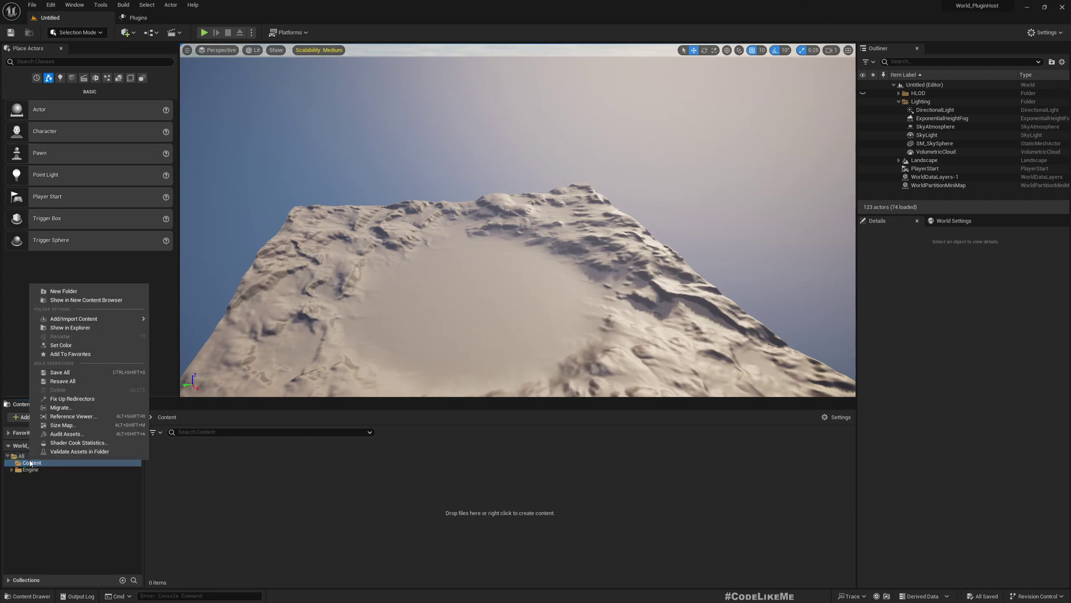
left_click(72, 328)
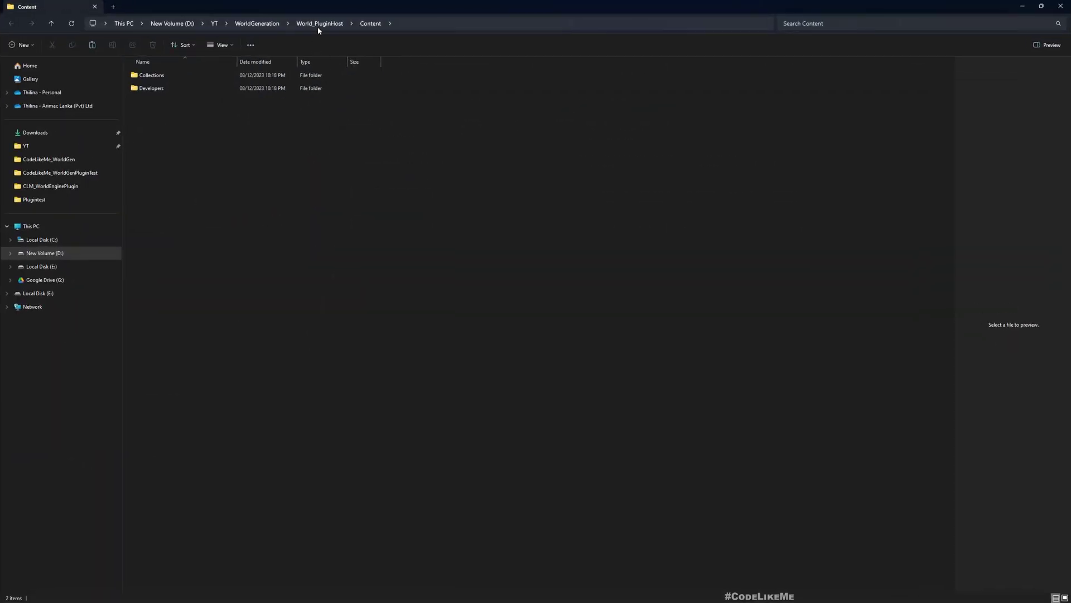
left_click(319, 23)
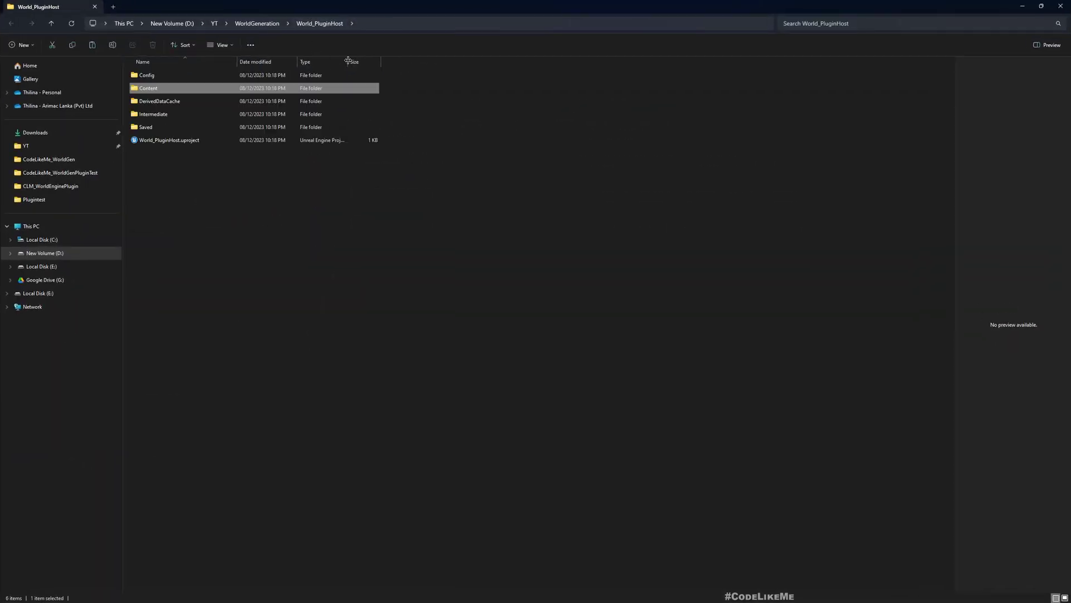
Step: Place the World_PluginHost window beside the window holding the packaged plugin and copy the CLM_WorldEngine folder
left_click_drag(434, 4, 1070, 376)
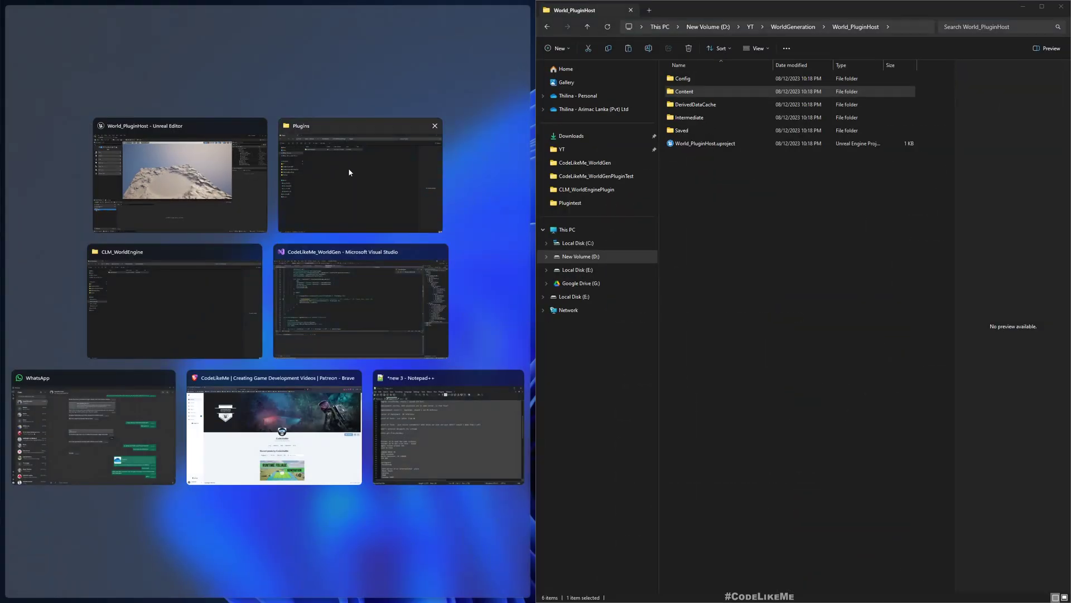
left_click(349, 167)
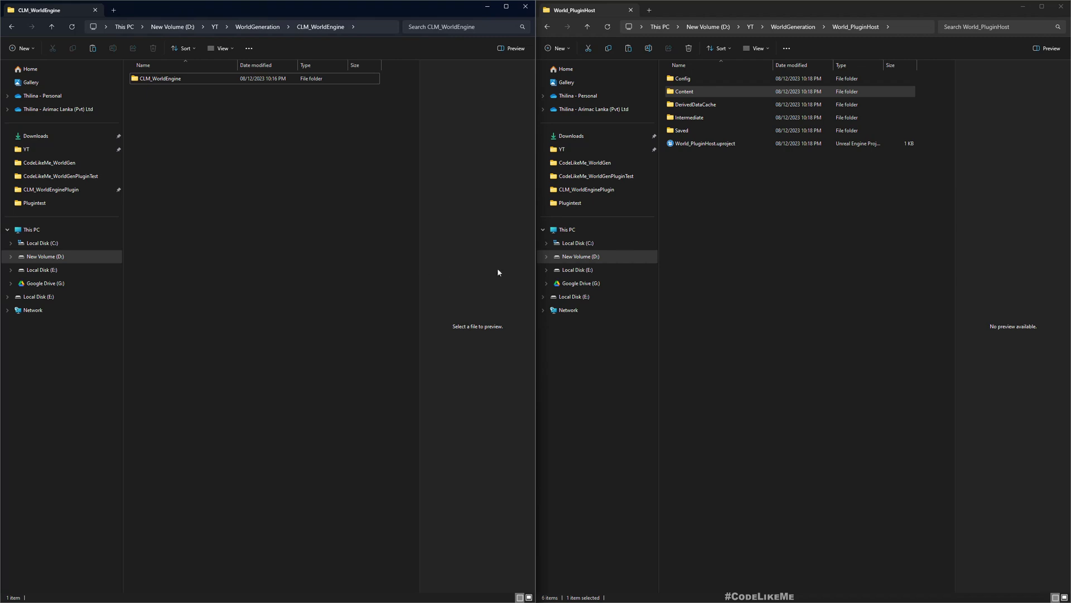
left_click(786, 206)
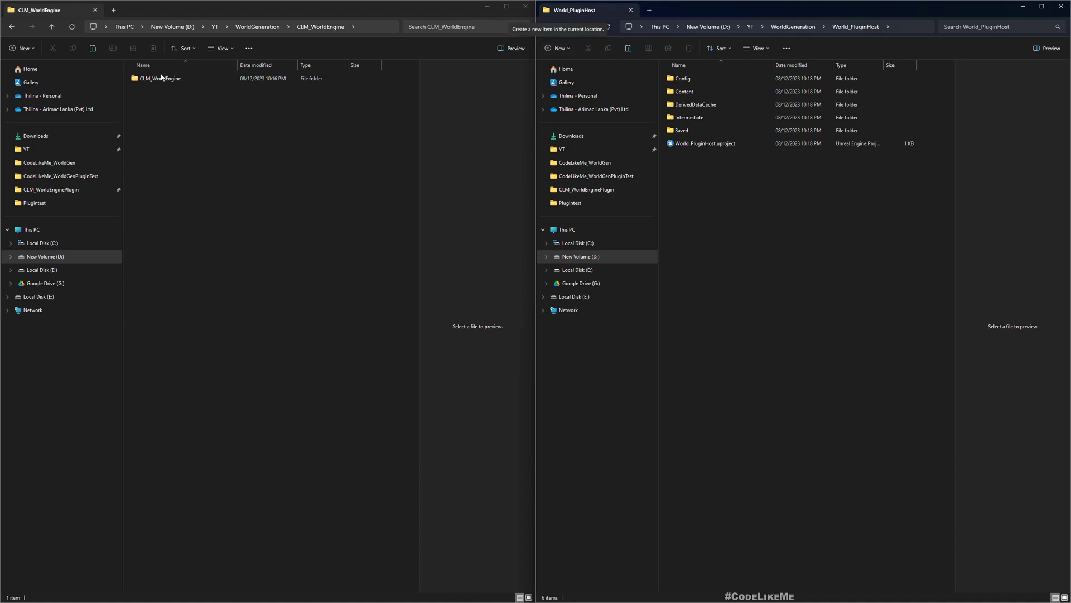
left_click(142, 79)
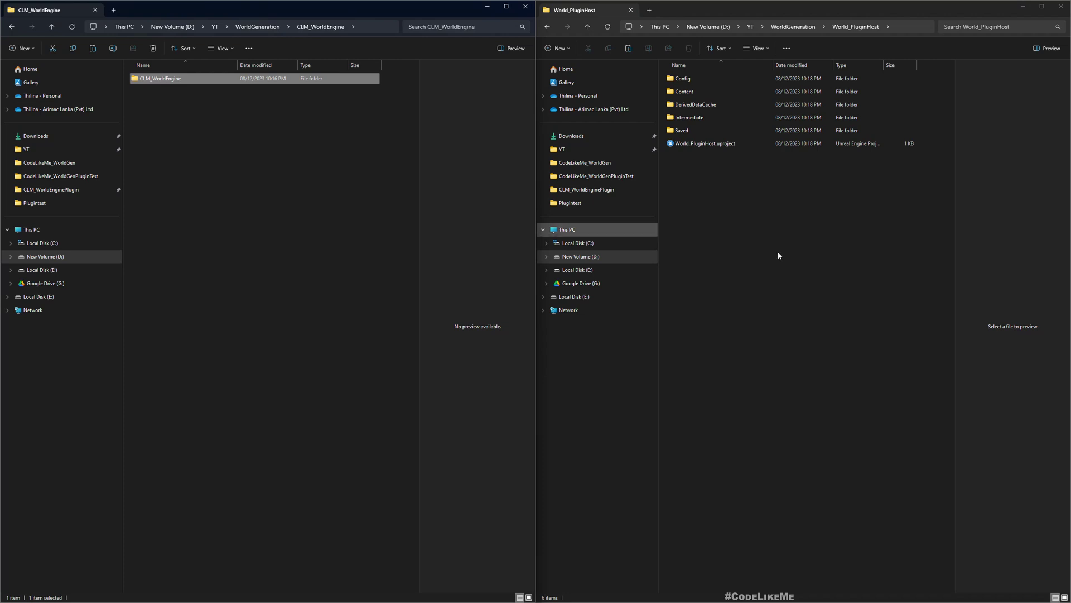
Step: Create a Plugins folder inside World_PluginHost and paste the copied CLM_WorldEngine folder into it
left_click(727, 192)
right_click(727, 192)
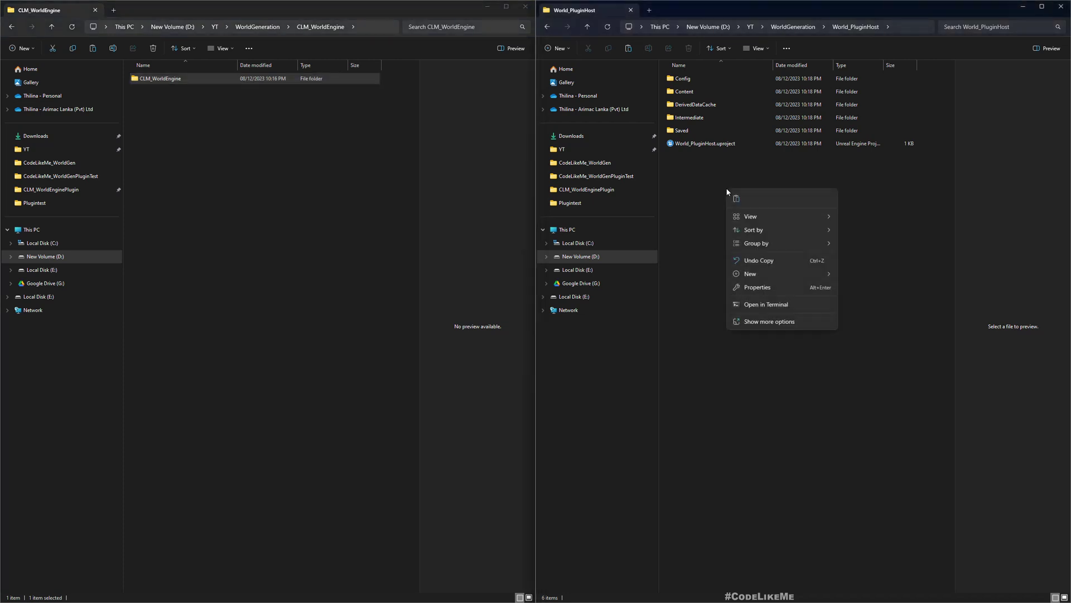
left_click(557, 48)
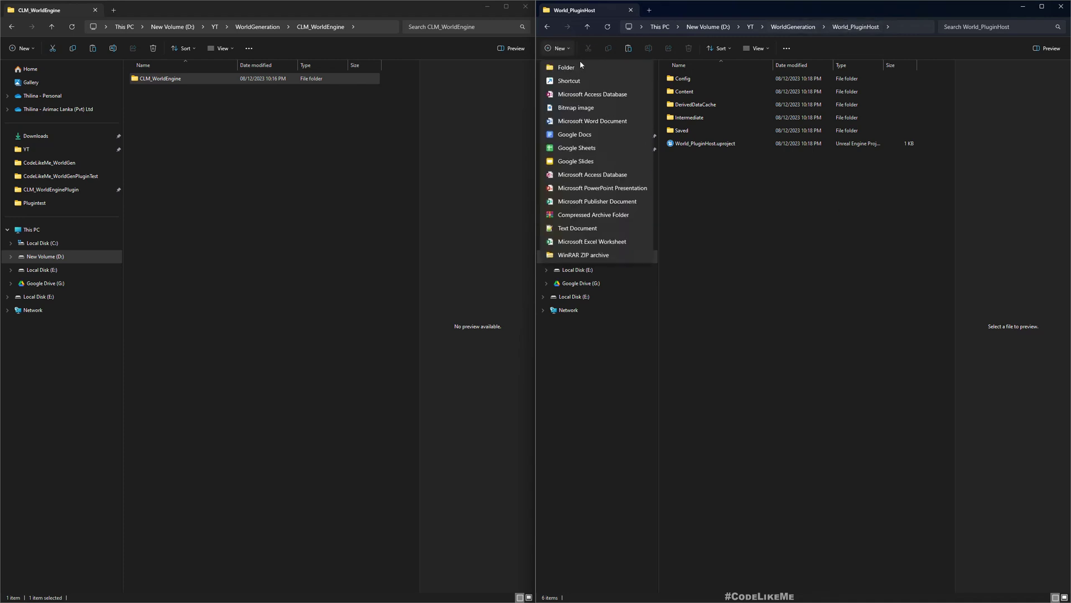
left_click(563, 67)
type("Plugins")
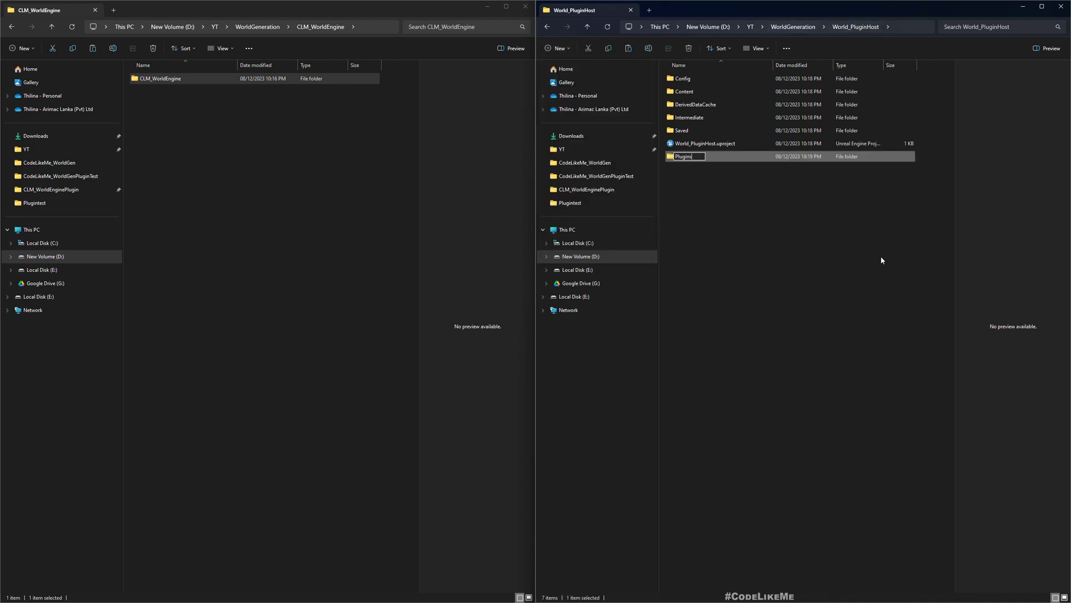
key("Return")
key("Return")
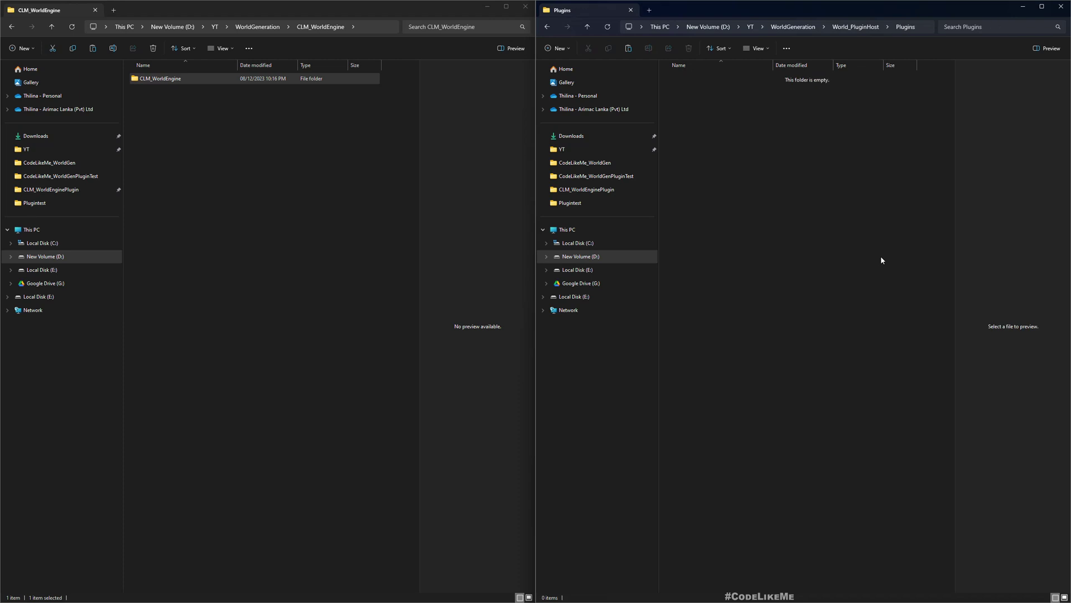
key("ctrl+v")
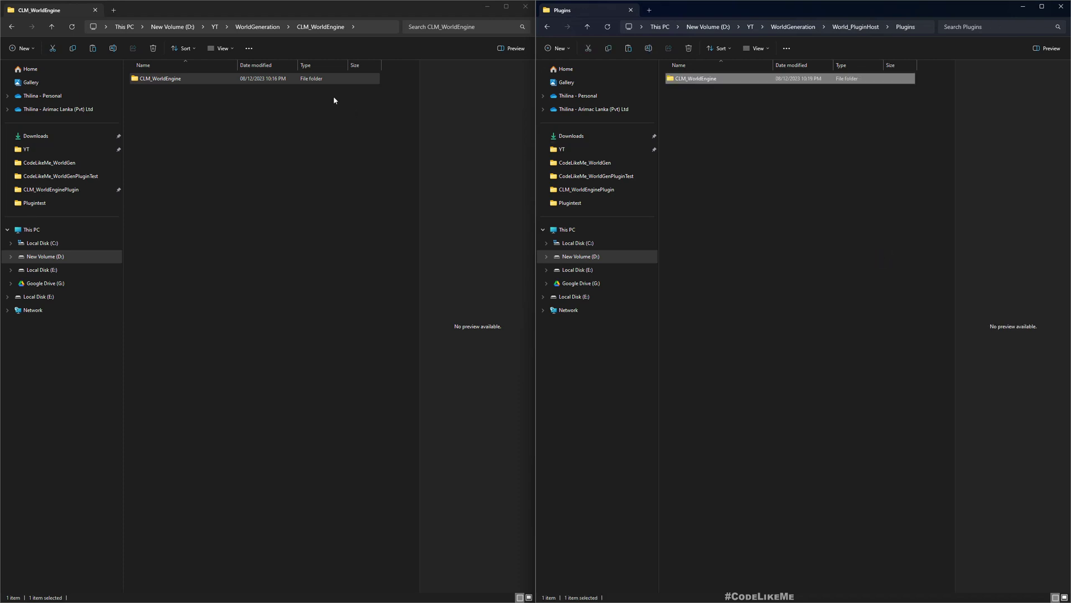
Step: Look inside the source CLM_WorldEngine folder and the engine's UE_5.3\Engine\Plugins folder, and return to the World_PluginHost project folder
double_click(208, 78)
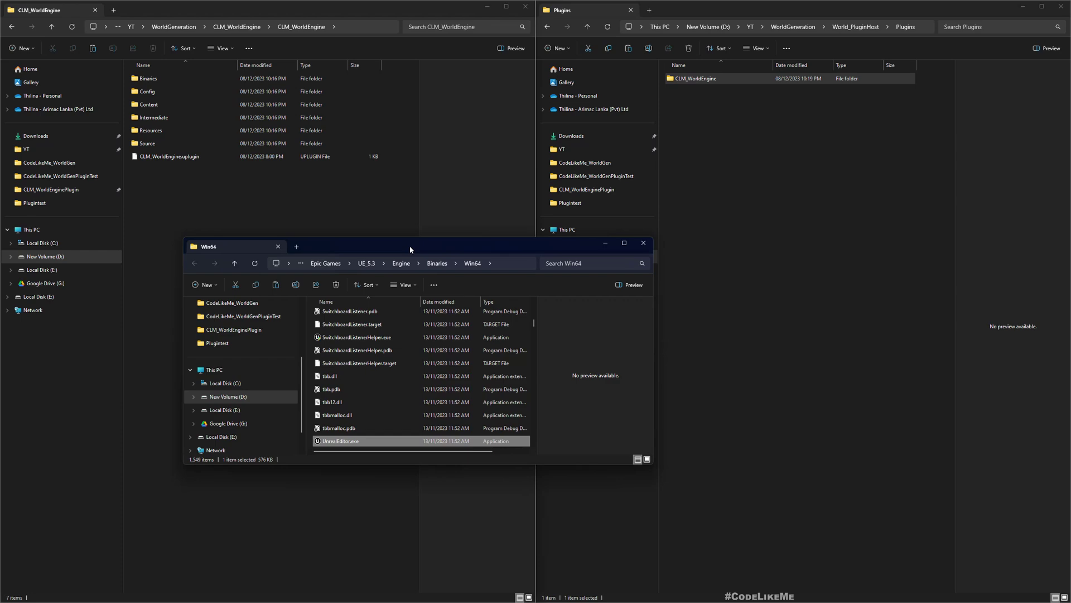
double_click(410, 248)
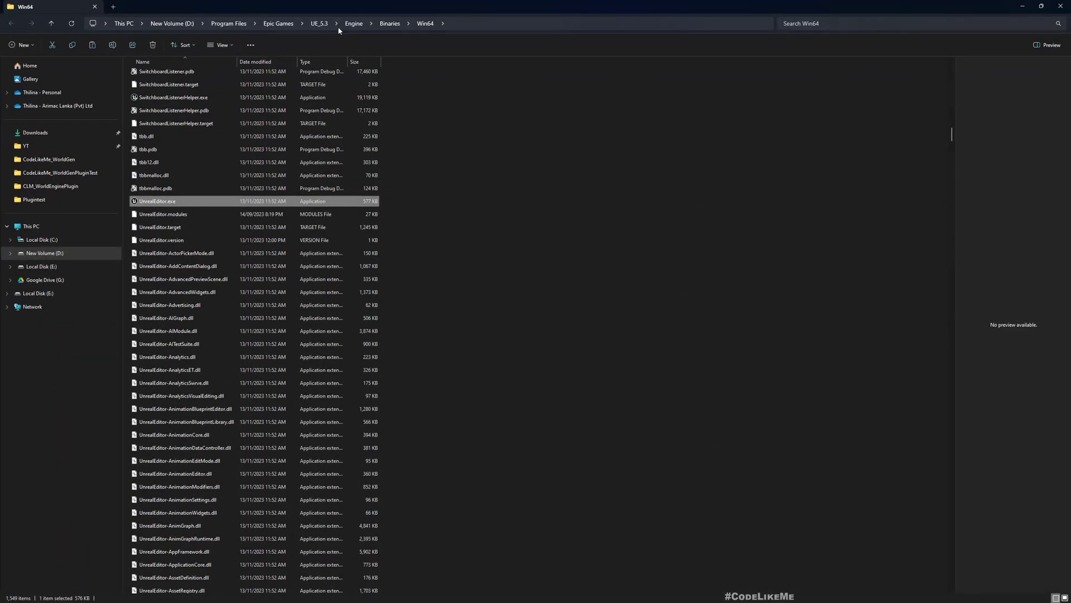
left_click(319, 24)
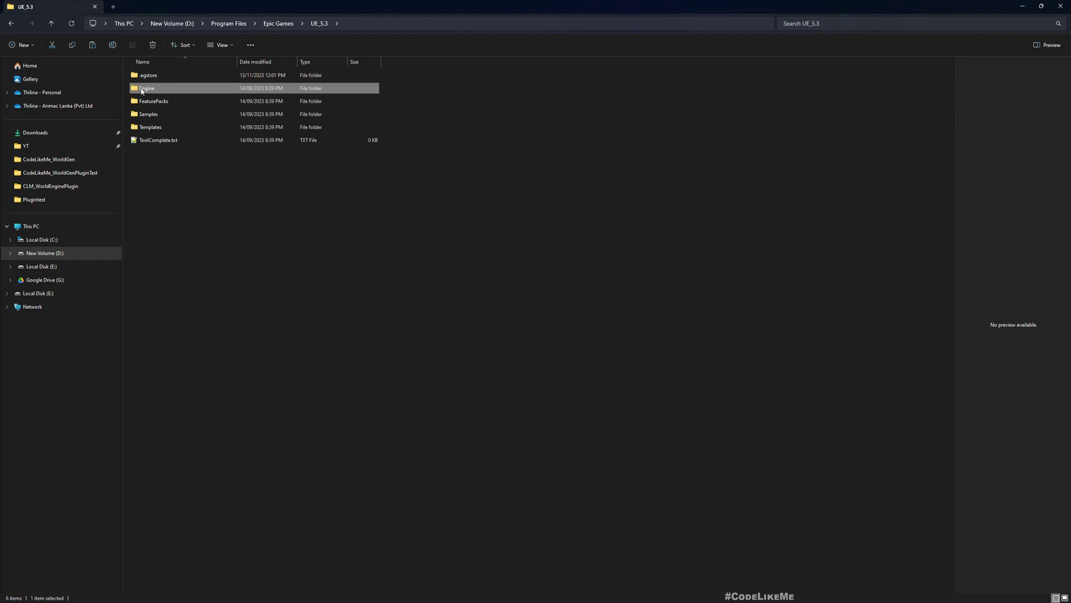
double_click(146, 88)
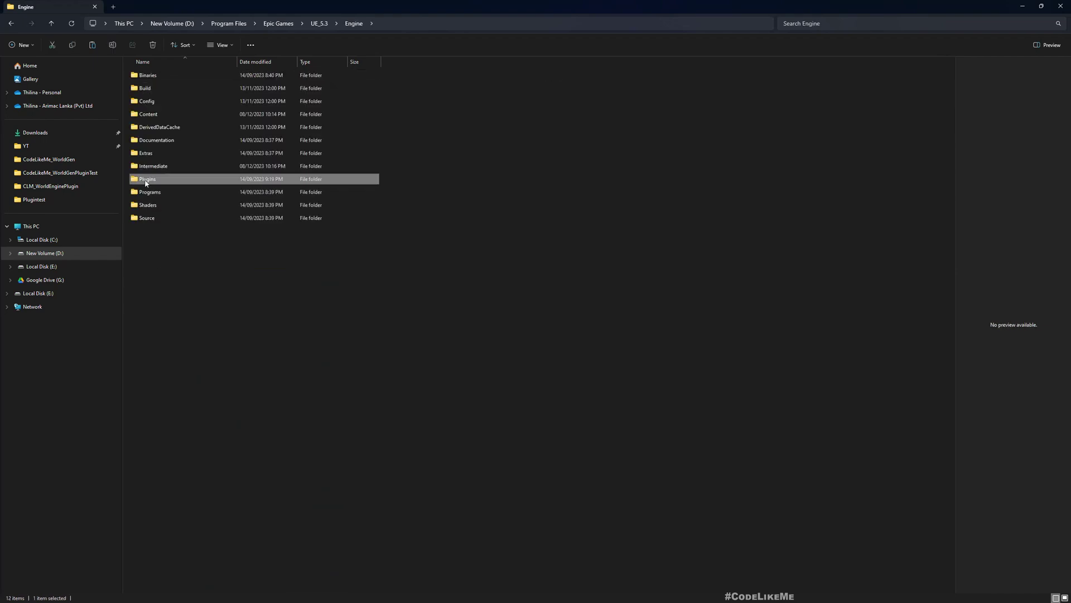
double_click(147, 179)
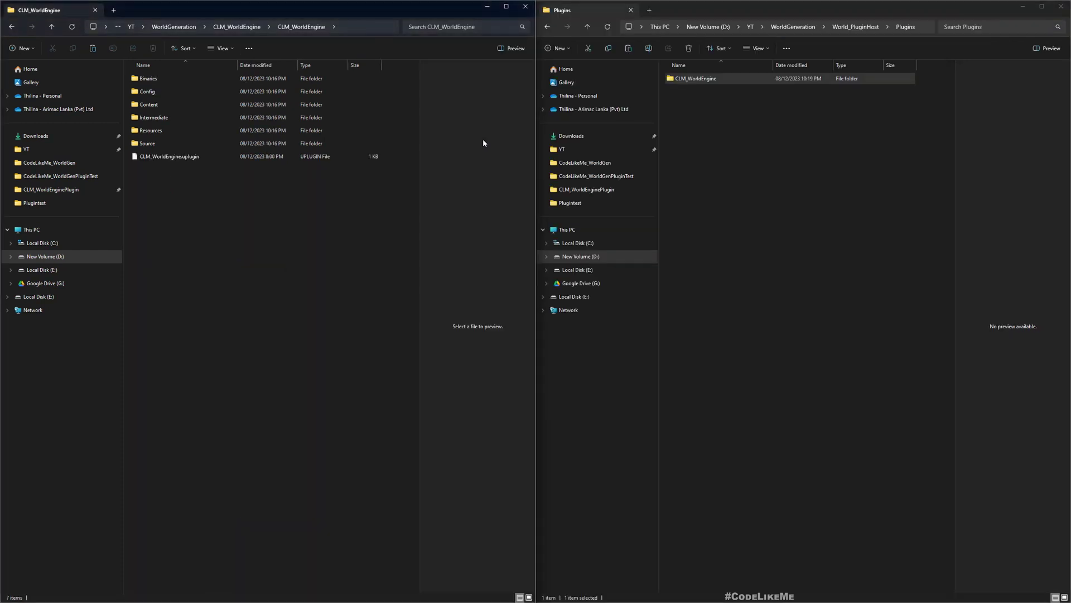
left_click(843, 26)
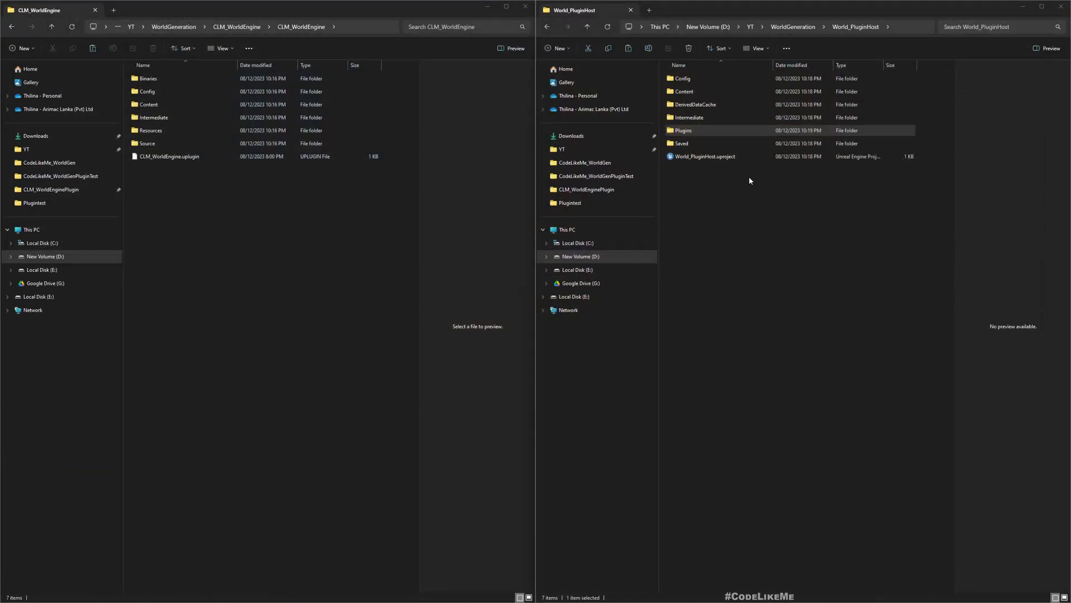
Step: Open the World_PluginHost project, expand Plugins in the content tree and check that Show Plugin Content is enabled
left_click(671, 161)
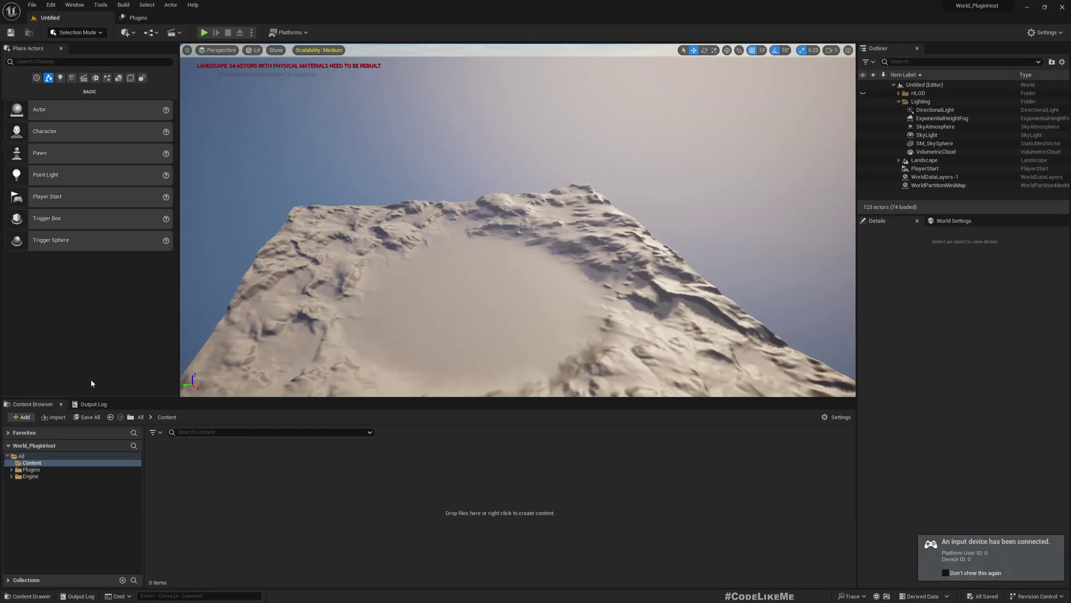
left_click(22, 470)
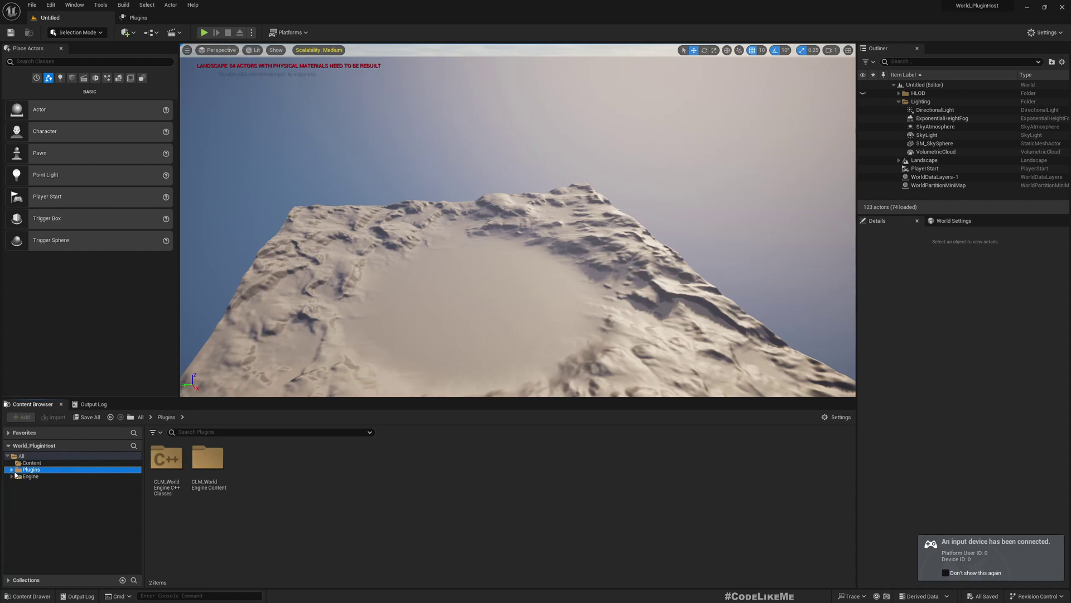
left_click(12, 470)
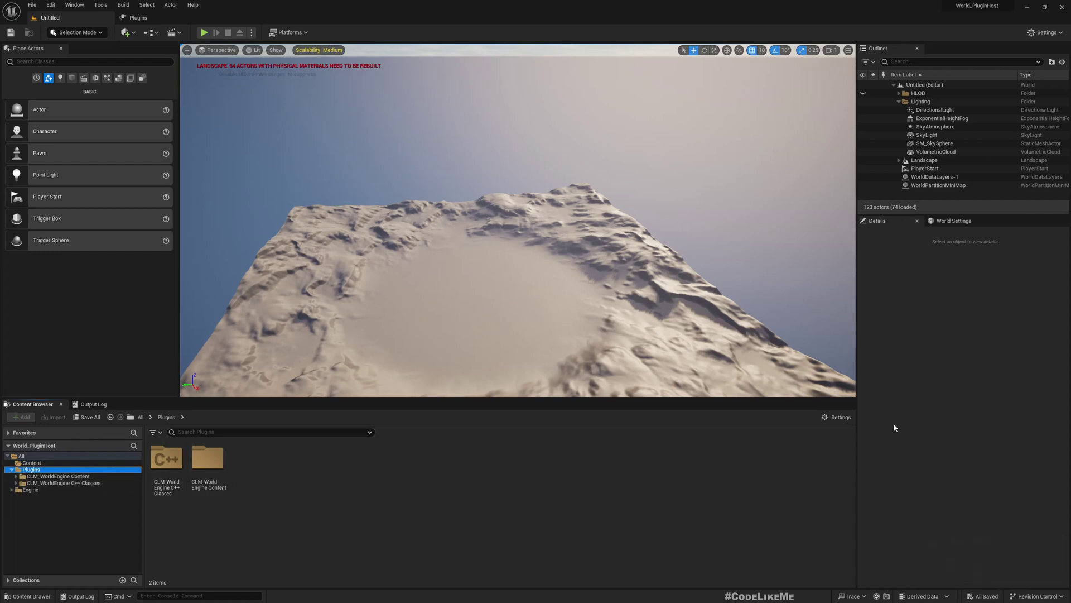
left_click(832, 418)
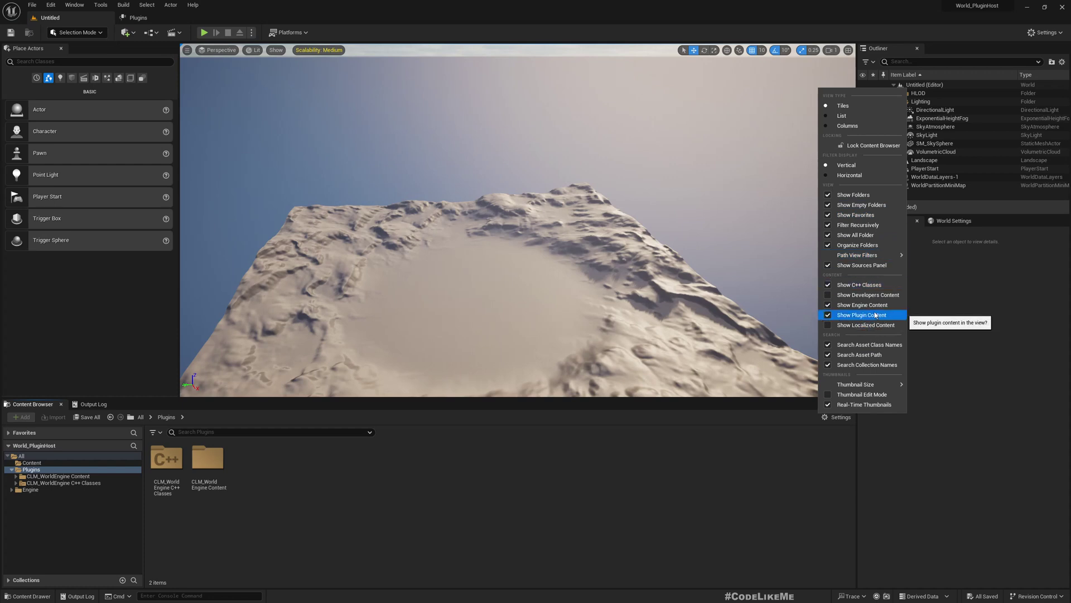
left_click(617, 512)
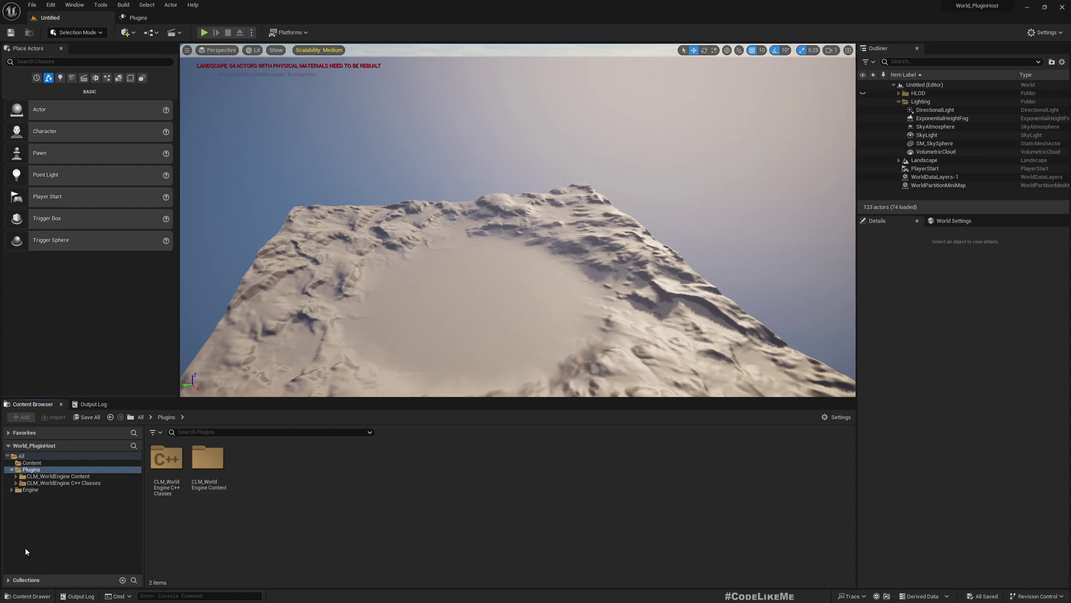
Step: Open the WorldGeneration level from the Maps folder of CLM_WorldEngine Content and play it full screen
left_click(62, 476)
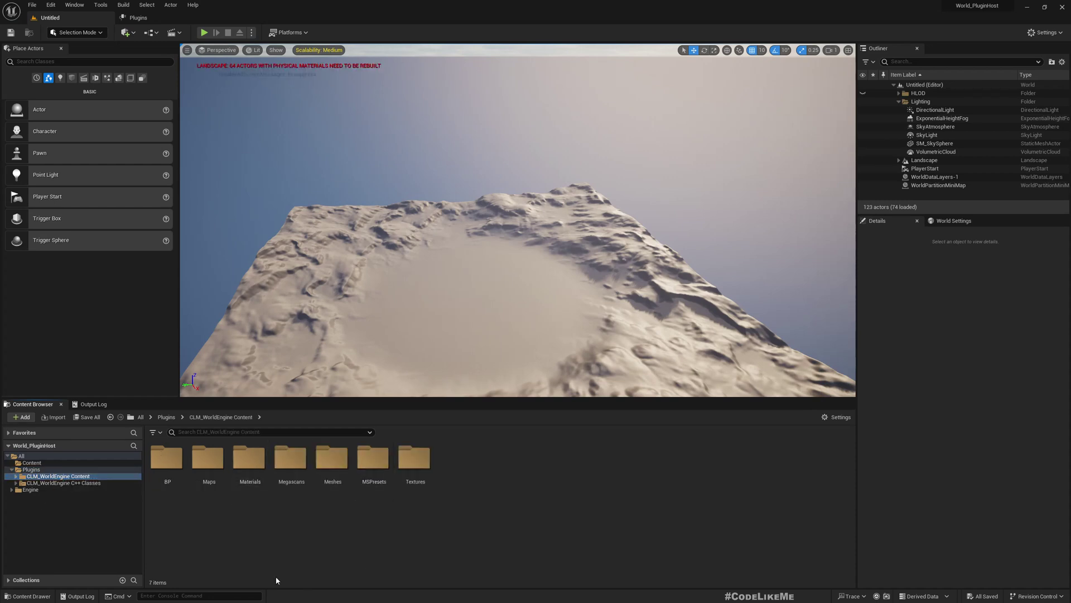
left_click(209, 466)
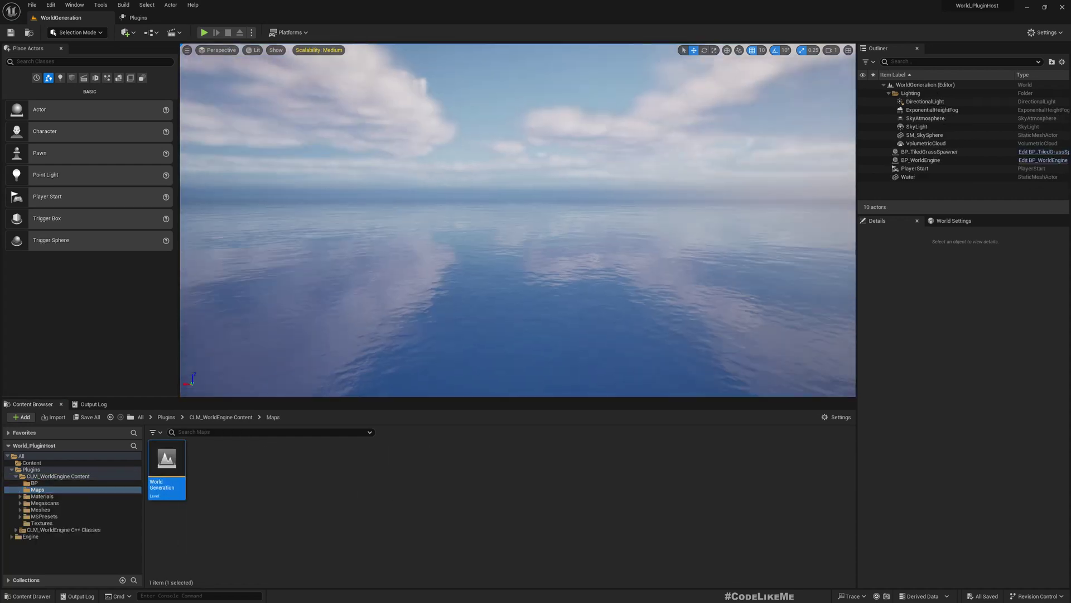
key("F11")
key("alt+p")
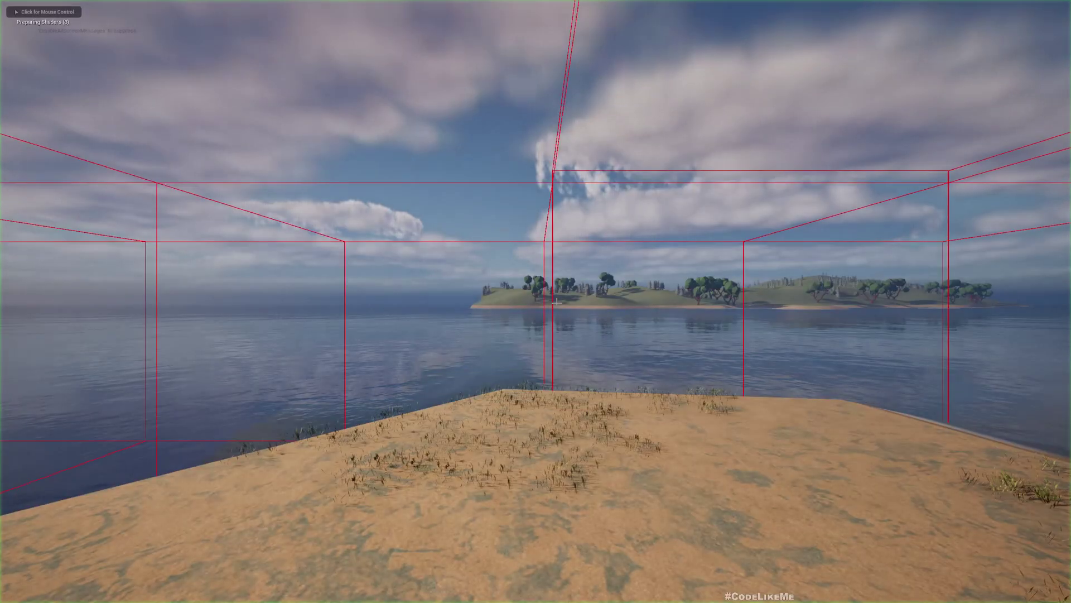
Step: Fly over the generated islands to examine terrain, trees and grass, and end the full-screen play session
key("w")
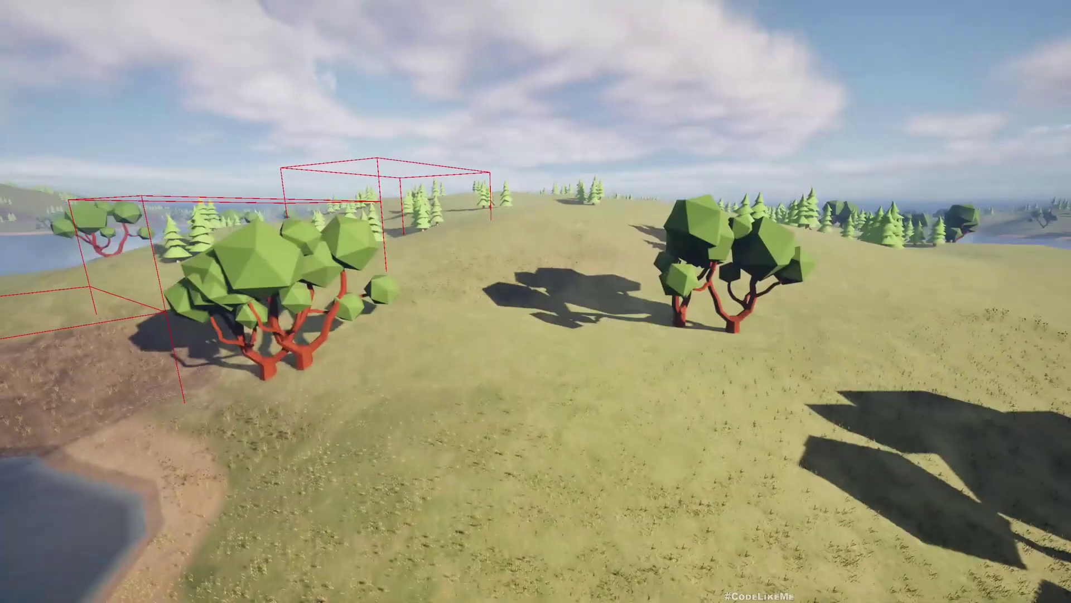
key("w")
key("w")
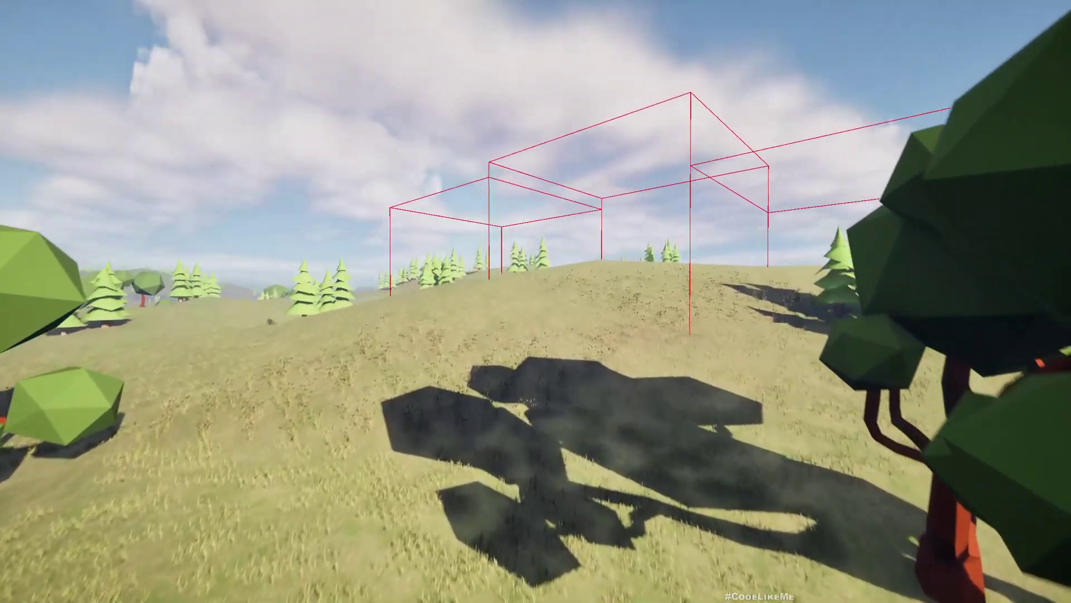
key("w")
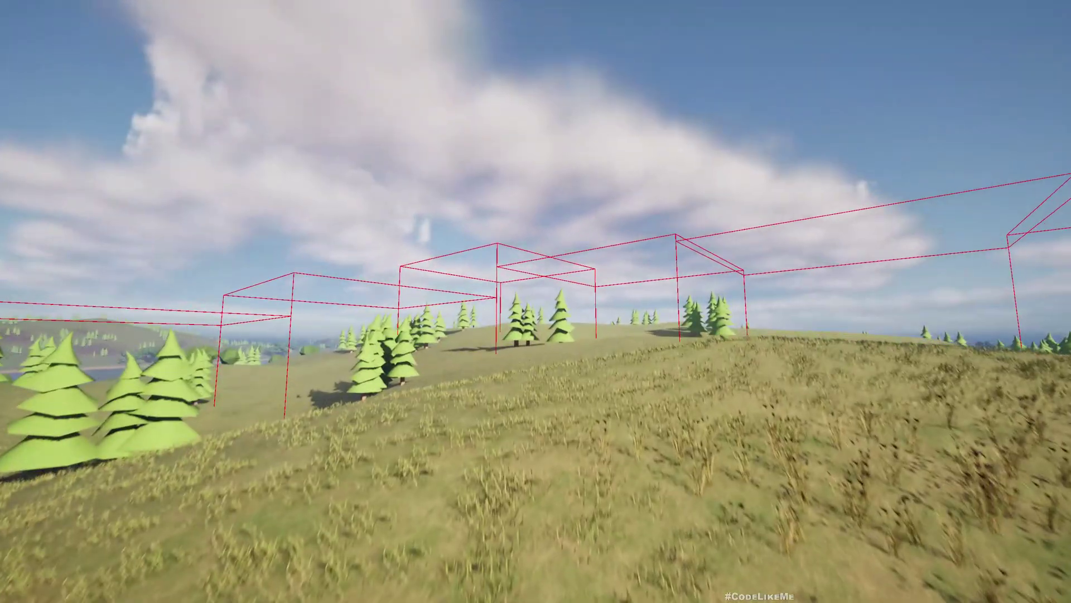
key("w")
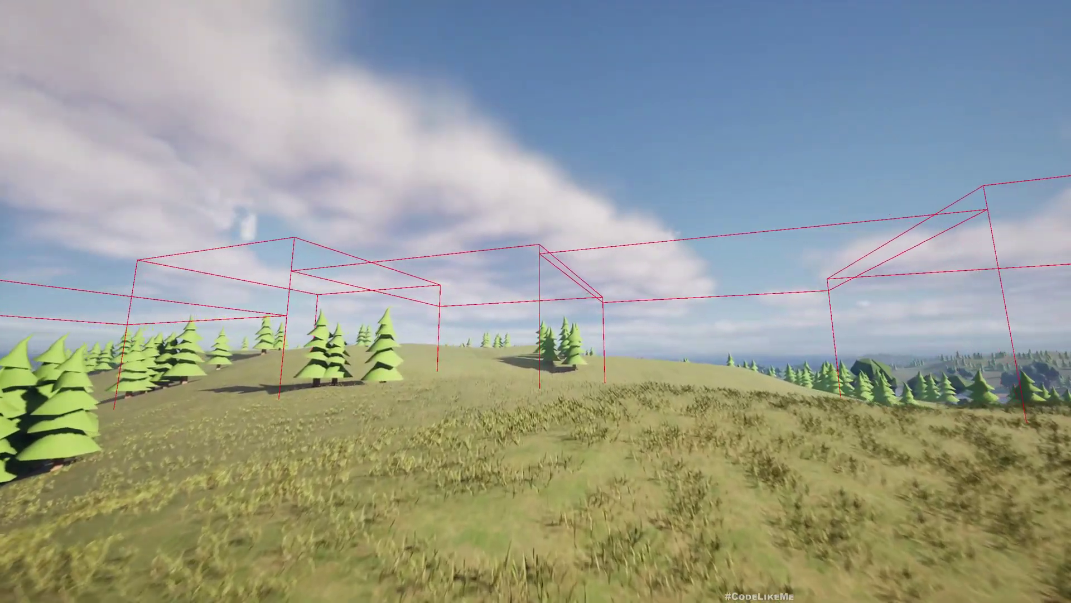
key("w")
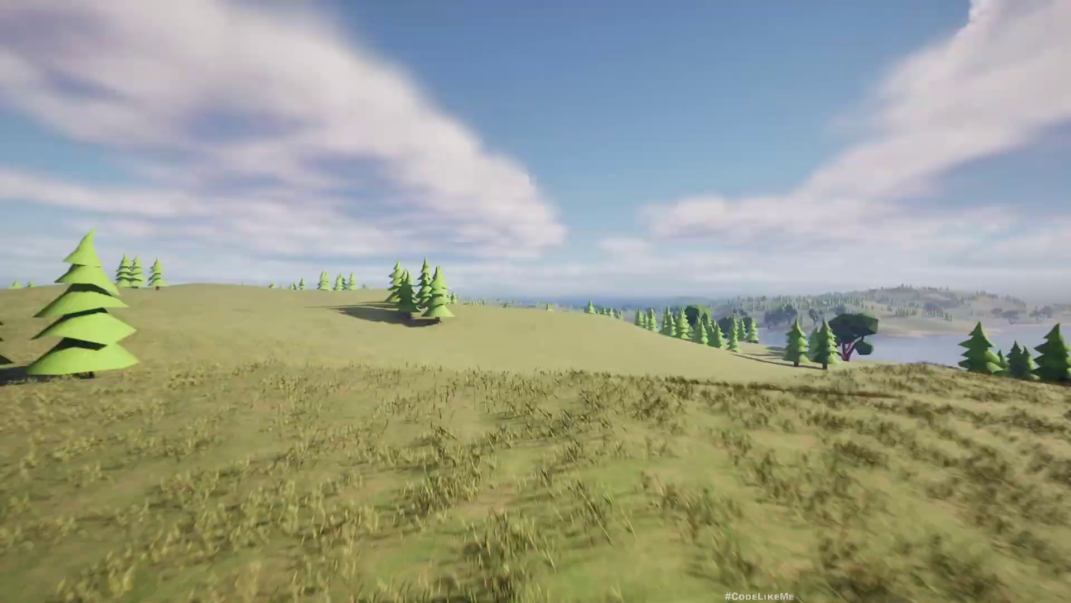
key("w")
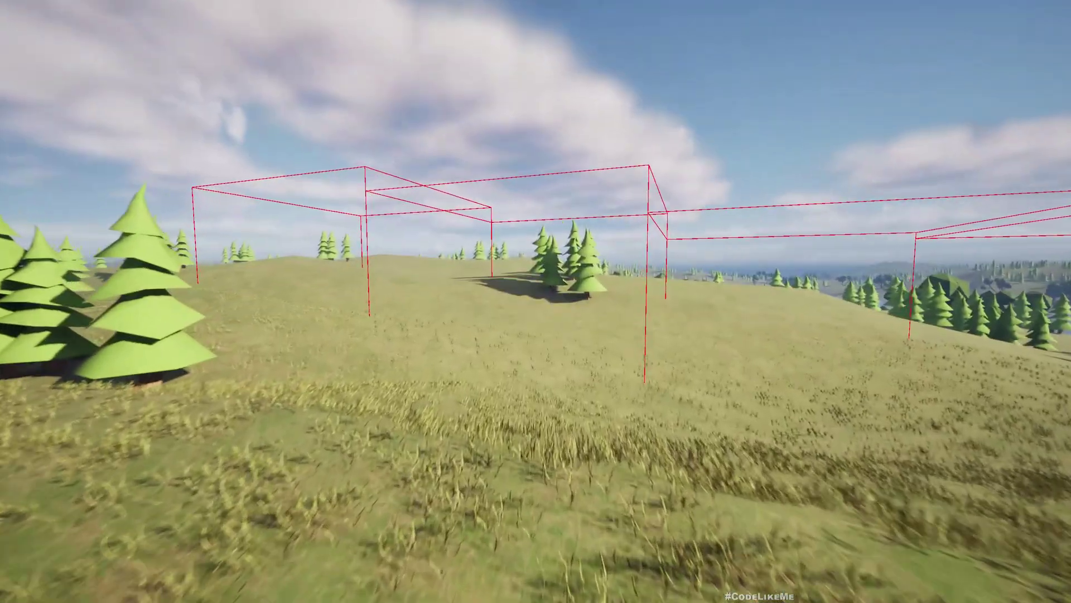
key("w")
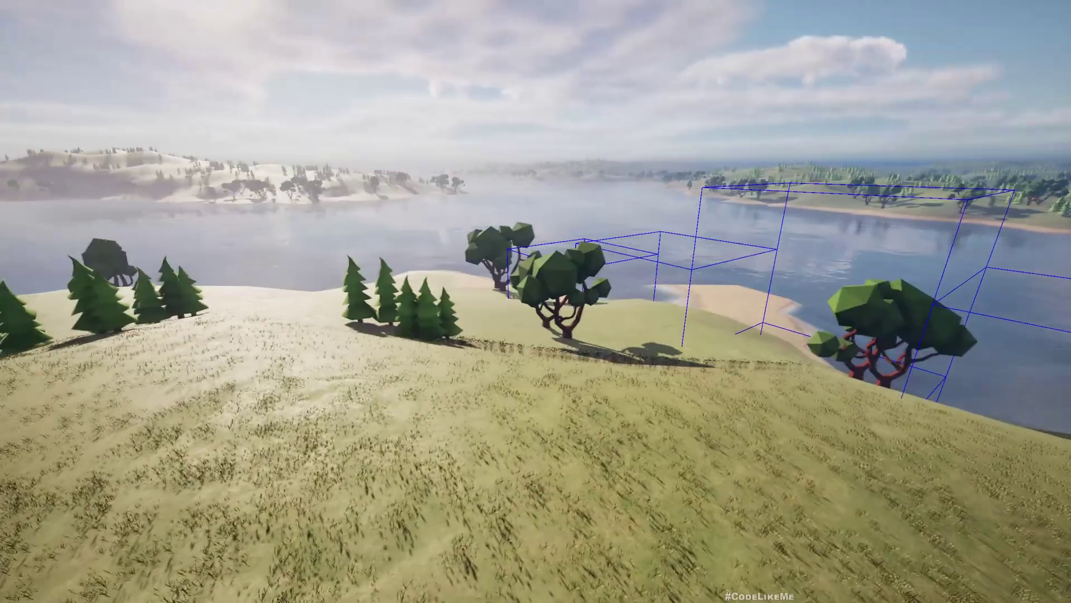
key("w")
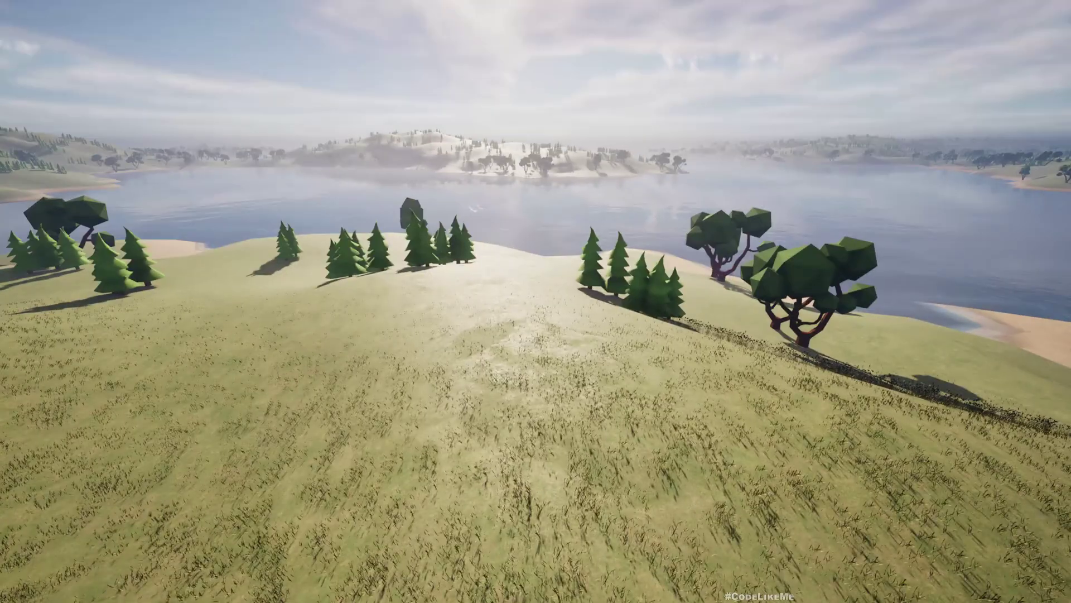
key("F11")
key("Escape")
left_click(272, 501)
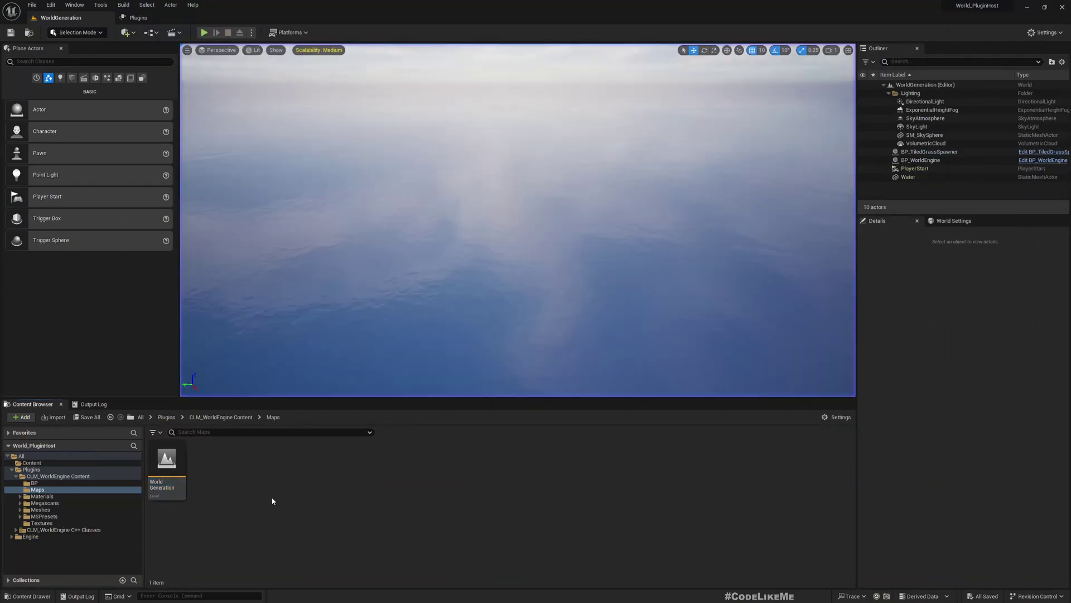
Step: Examine the Water, BP_WorldEngine and BP_TiledGrassSpawner actors in the level and the plugin's BP folder
left_click(310, 324)
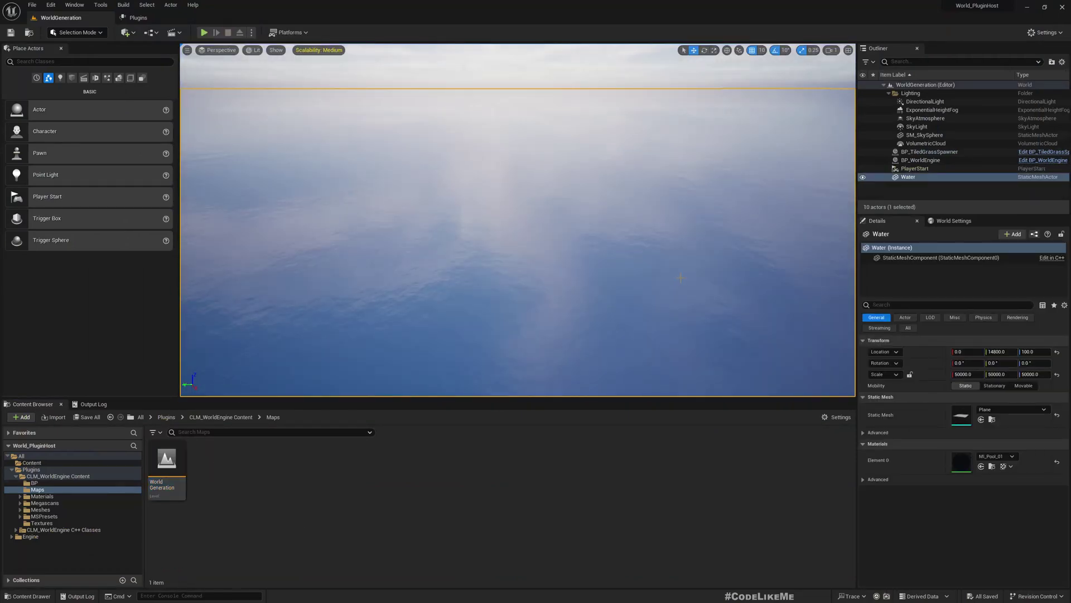
right_click_drag(624, 201, 630, 175)
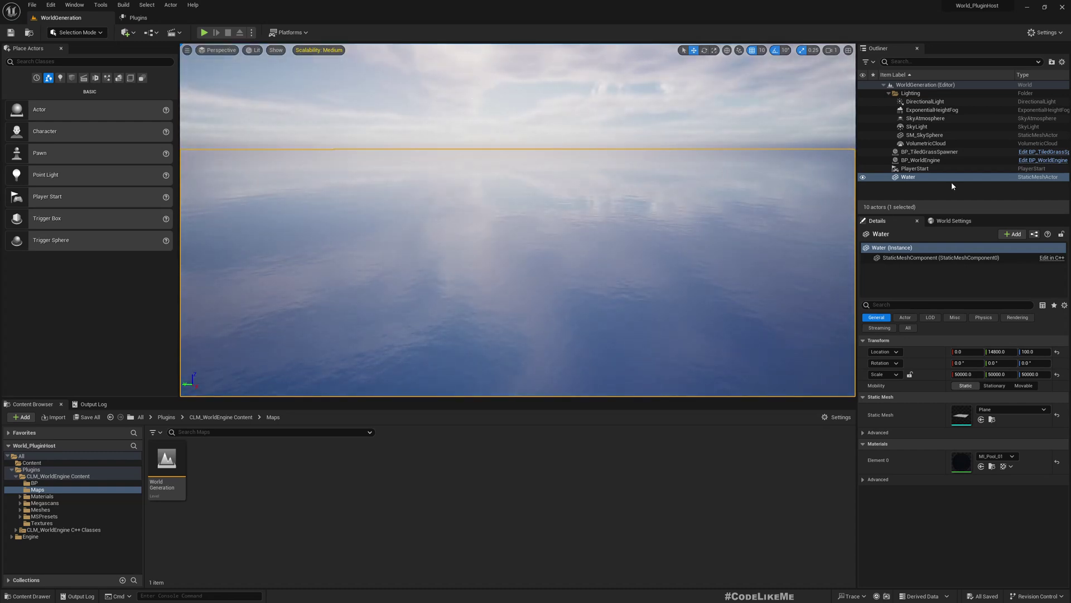
left_click(942, 161)
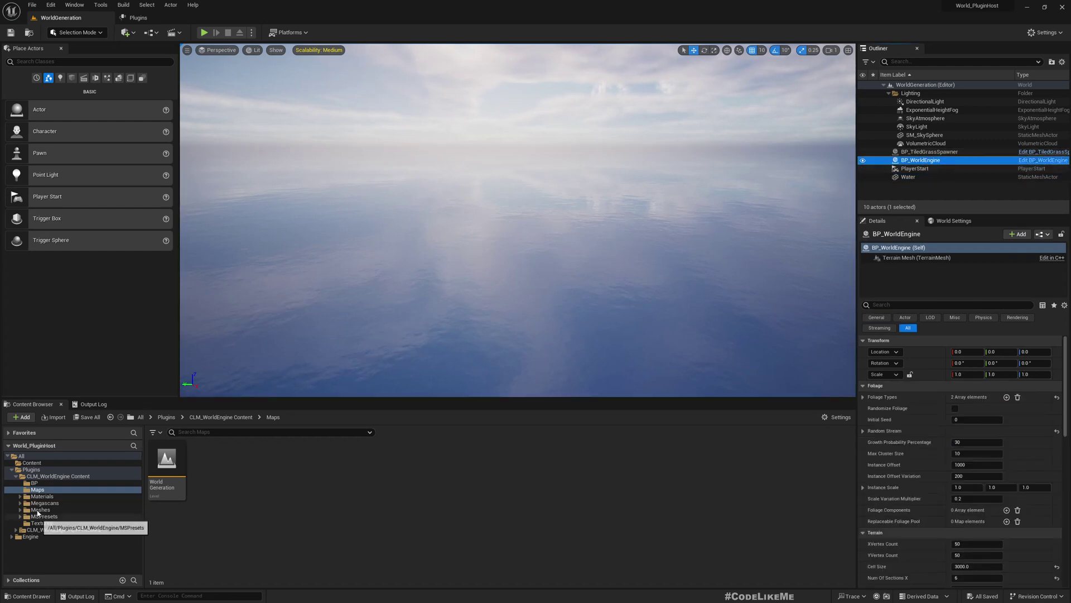
left_click(35, 482)
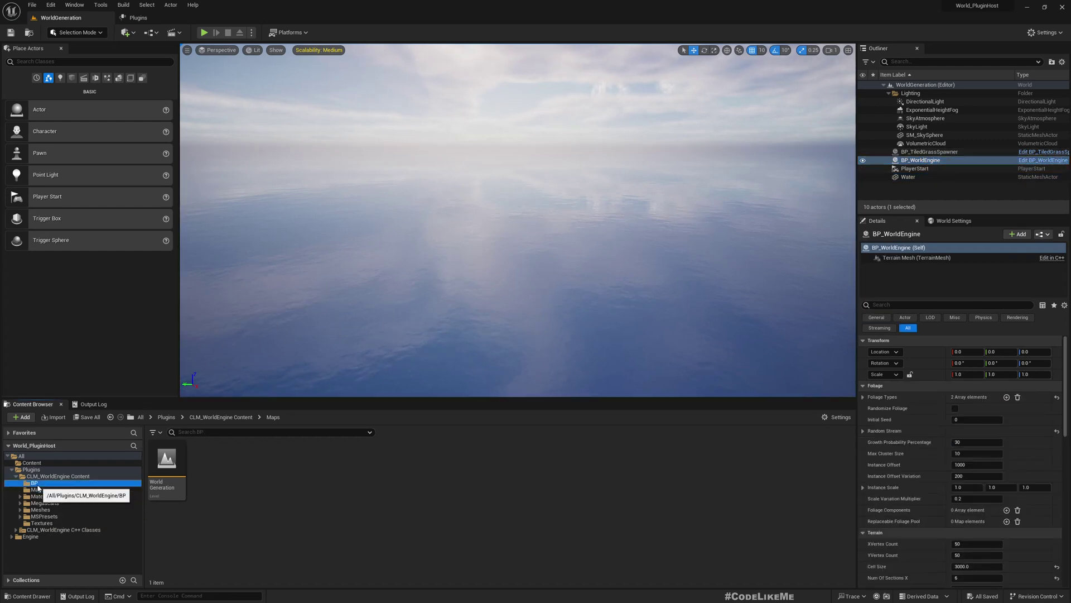
left_click(939, 154)
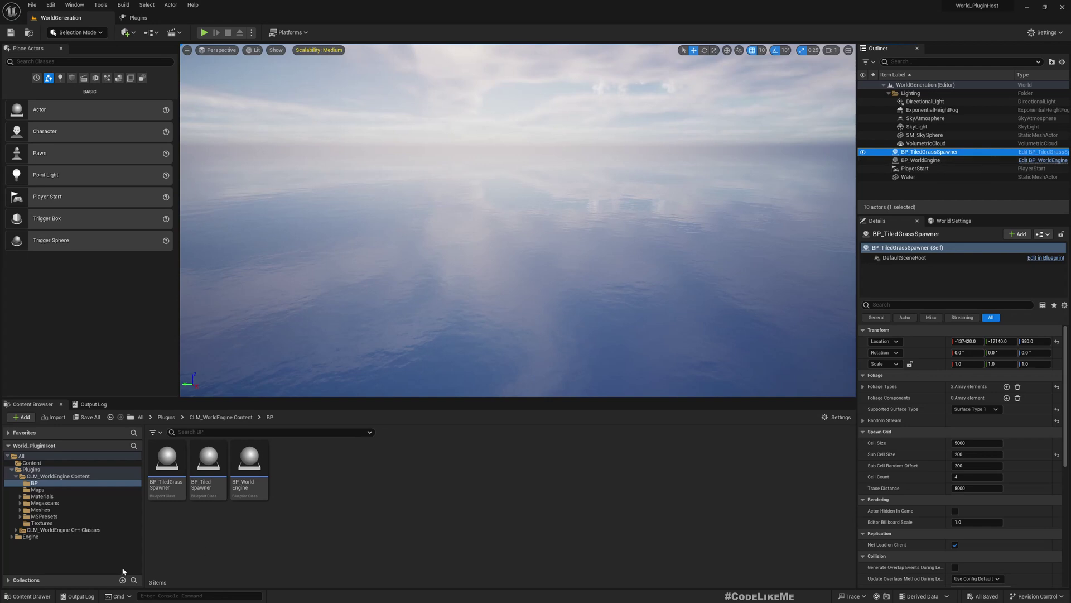
Step: Select the BP_WorldEngine, BP_TiledGrassSpawner and Water actors together and copy them
left_click(943, 160)
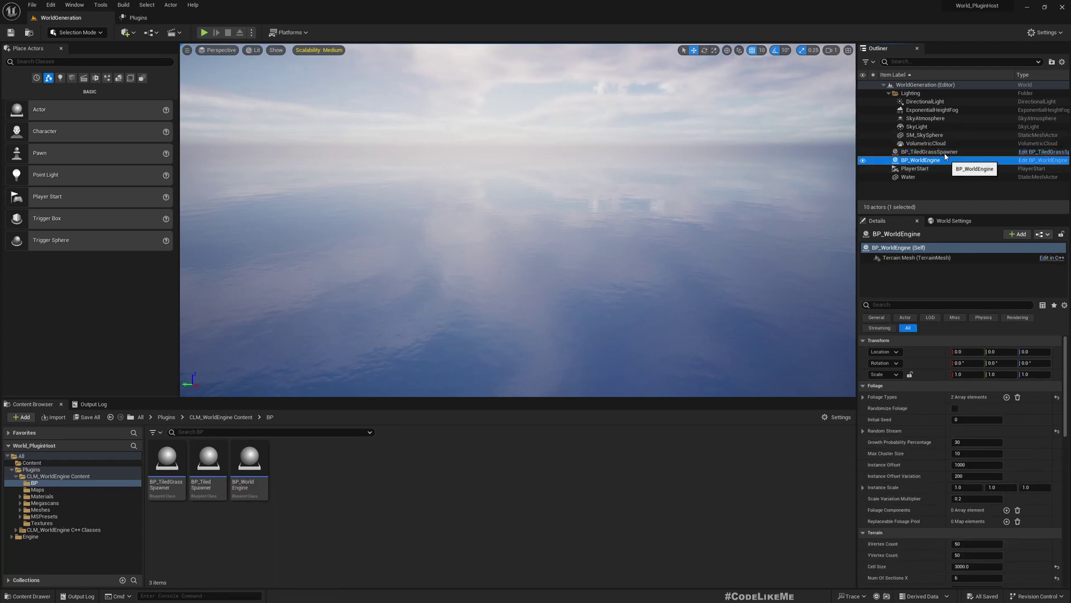
left_click(945, 152, "ctrl")
left_click(926, 177, "ctrl")
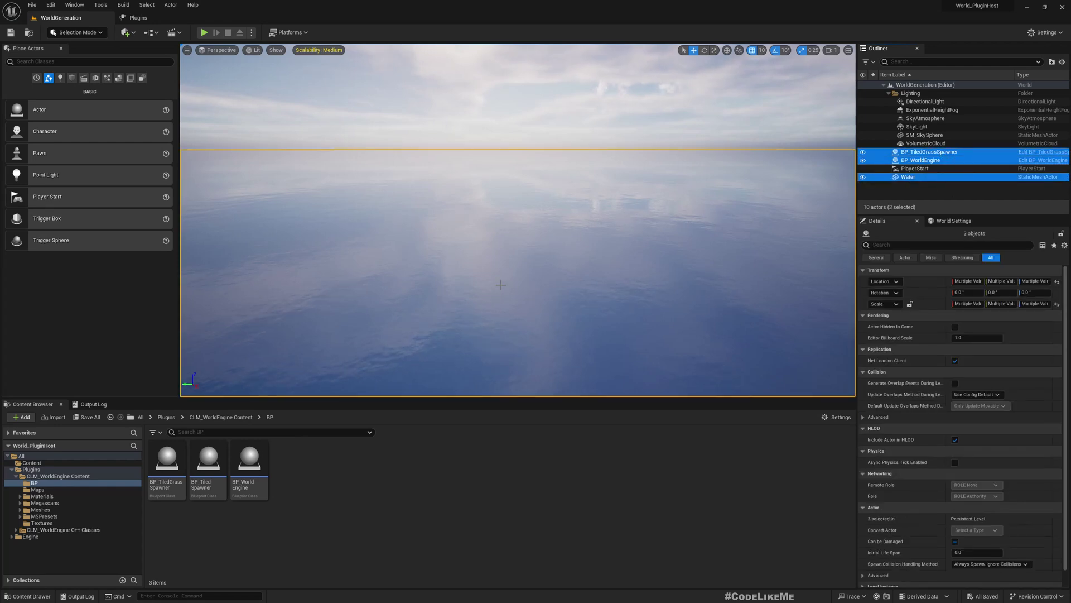
Step: Create a new level from the Basic template and delete its floor and PlayerStart
key("ctrl+n")
left_click(539, 257)
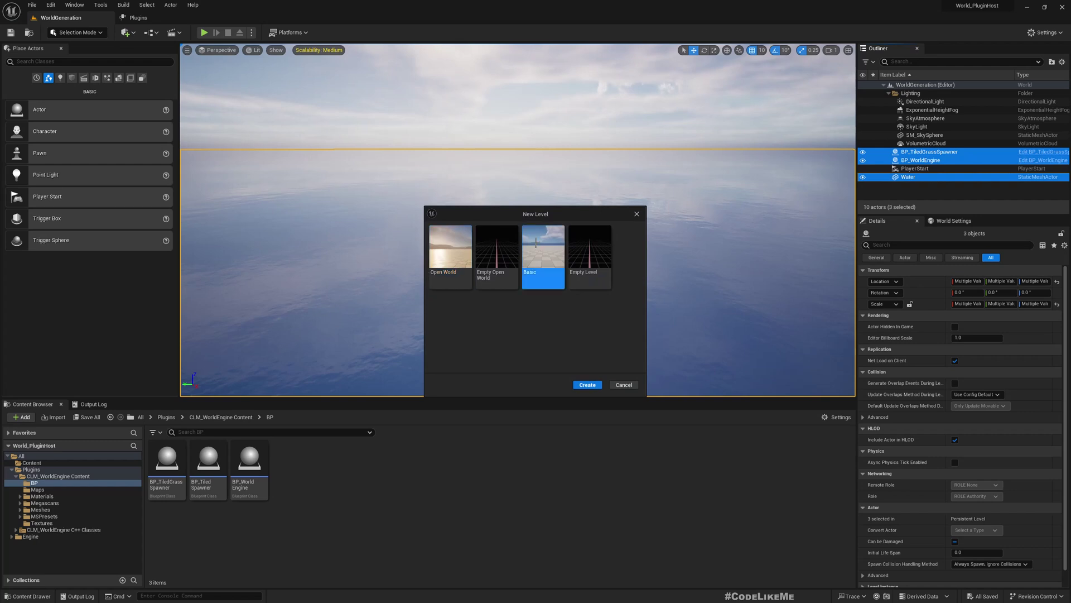
double_click(536, 242)
key("Delete")
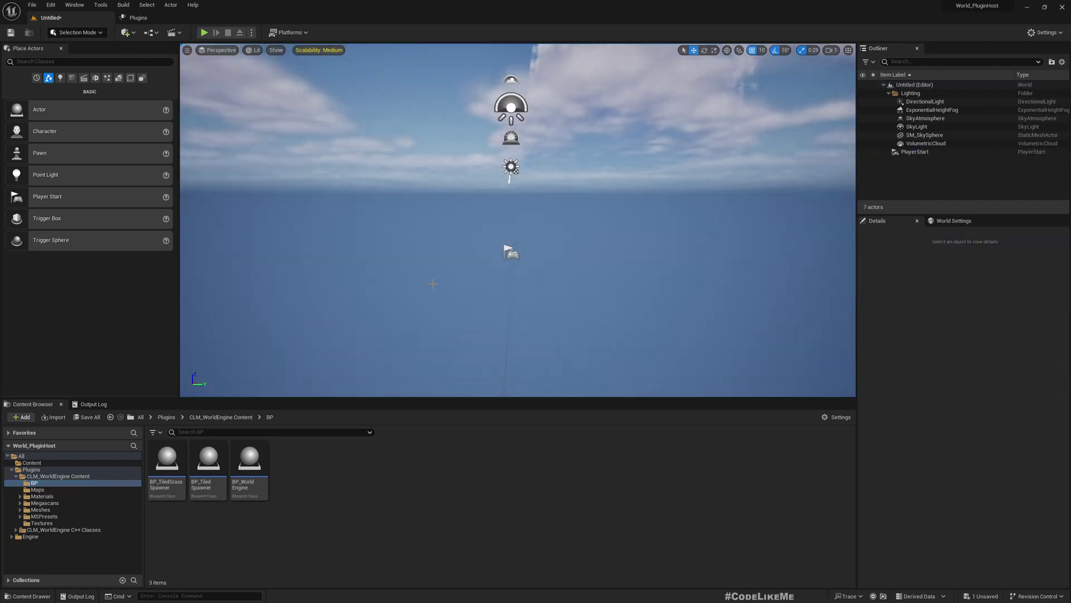
left_click(514, 255)
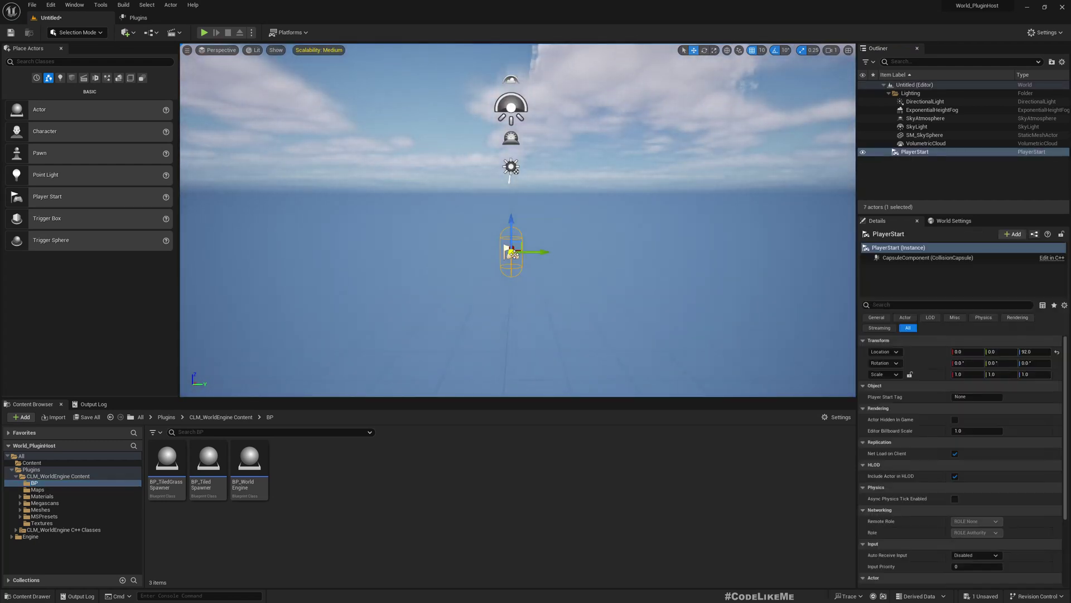
key("Delete")
Step: Paste the copied BP_TiledGrassSpawner, BP_WorldEngine and Water actors into the new level
right_click_drag(514, 255, 480, 296)
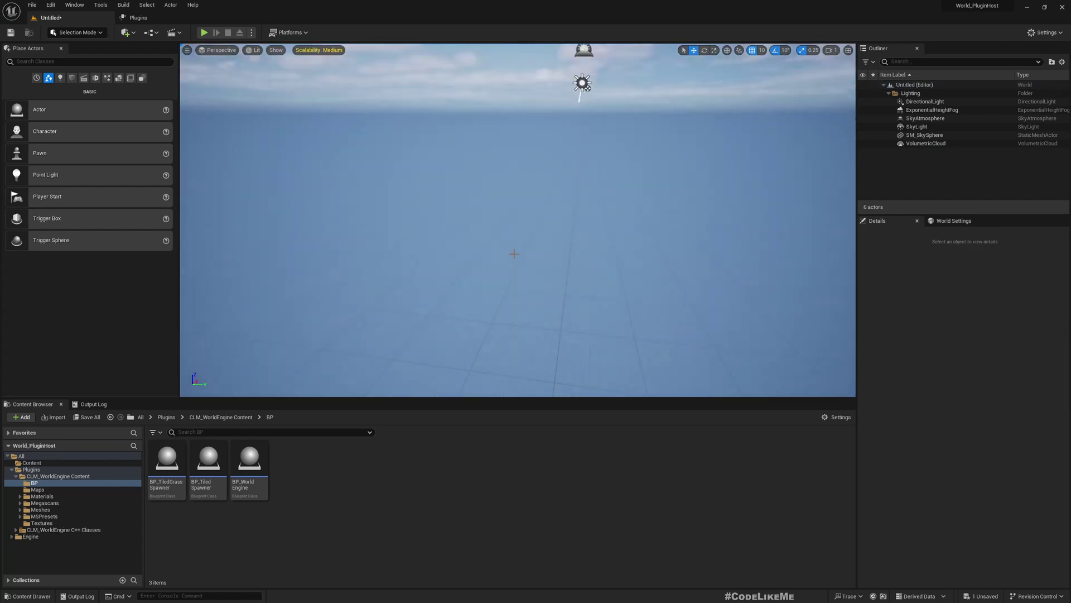
key("ctrl+v")
right_click_drag(514, 255, 357, 235)
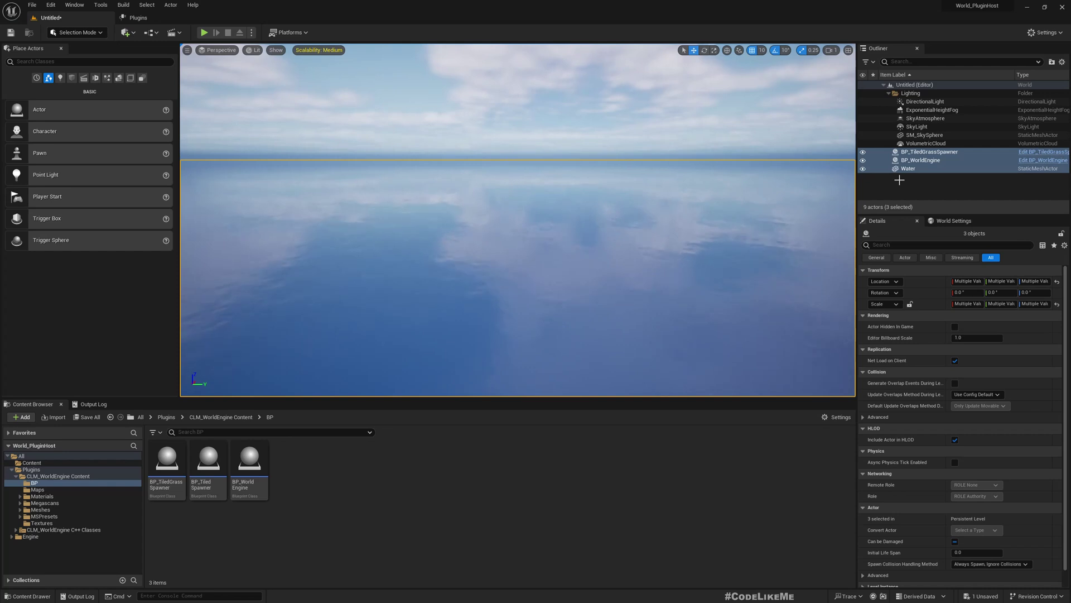
Step: Examine the Foliage Types assigned to the BP_WorldEngine and BP_TiledGrassSpawner actors
left_click(910, 160)
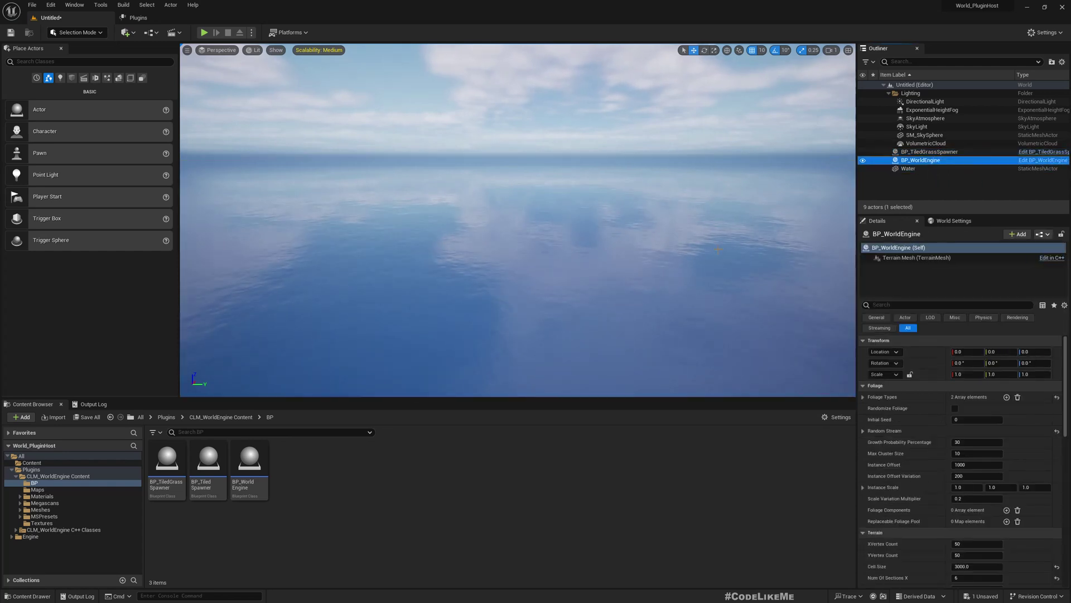
left_click(863, 397)
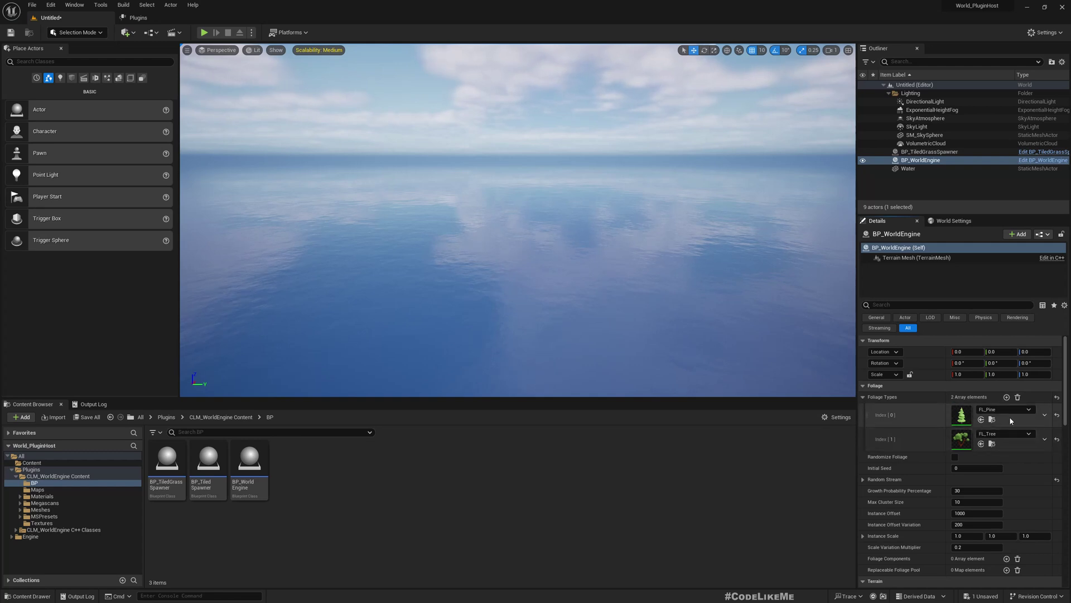
left_click(922, 156)
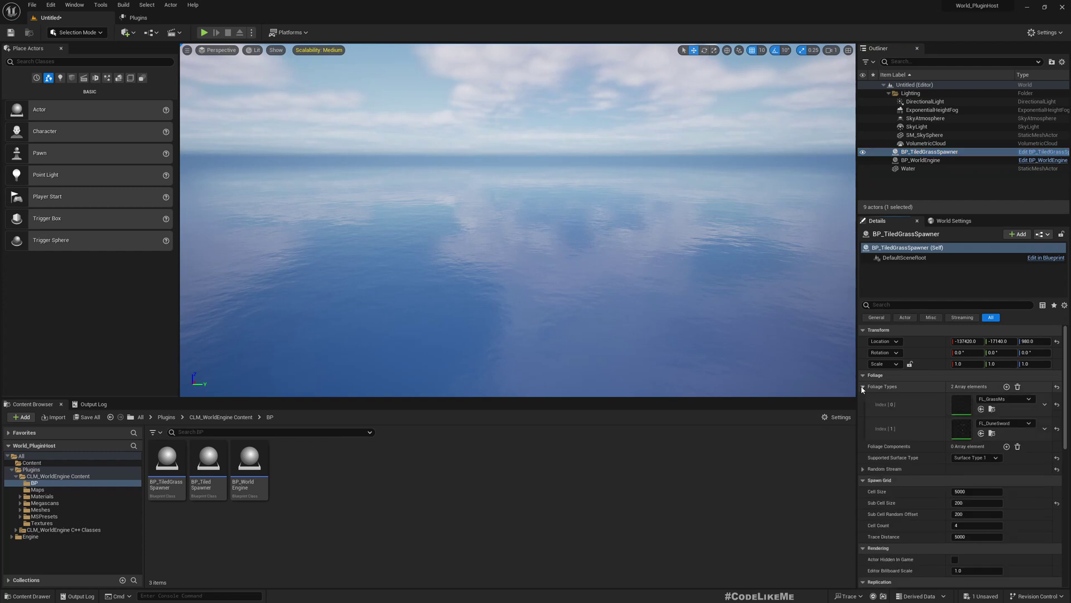
Step: Play the new level in the editor viewport to test the world generation
right_click_drag(720, 312, 524, 263)
scroll(524, 262, "up", 2)
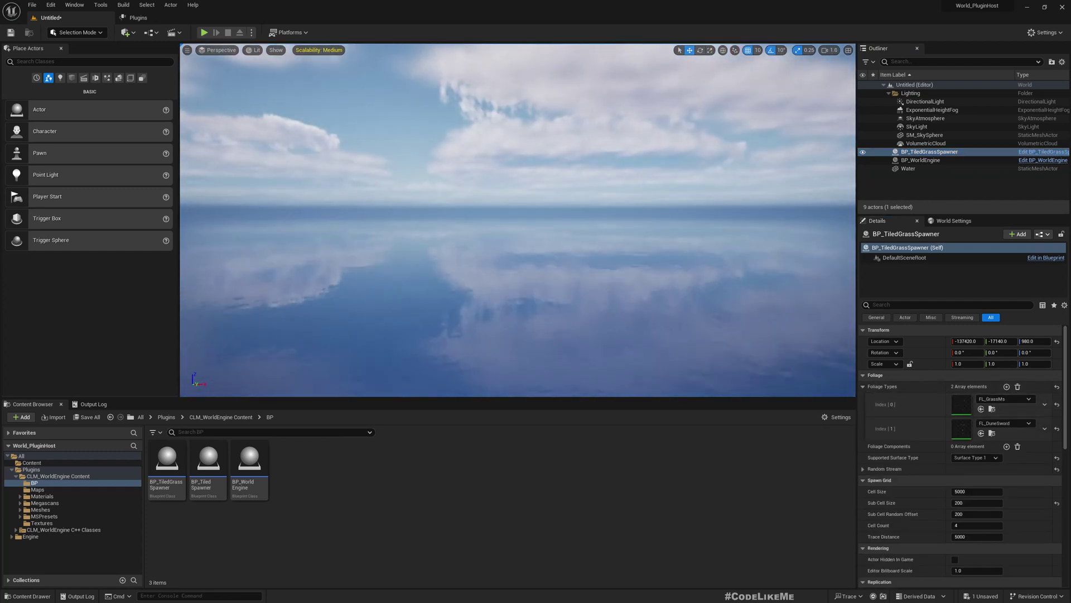
right_click_drag(521, 186, 521, 187)
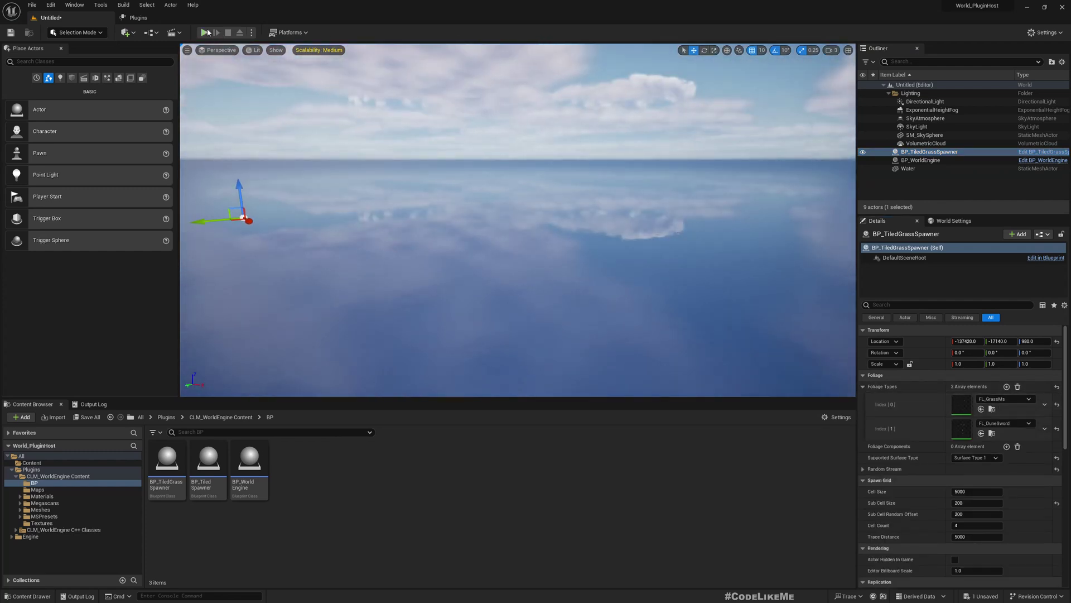
left_click(206, 33)
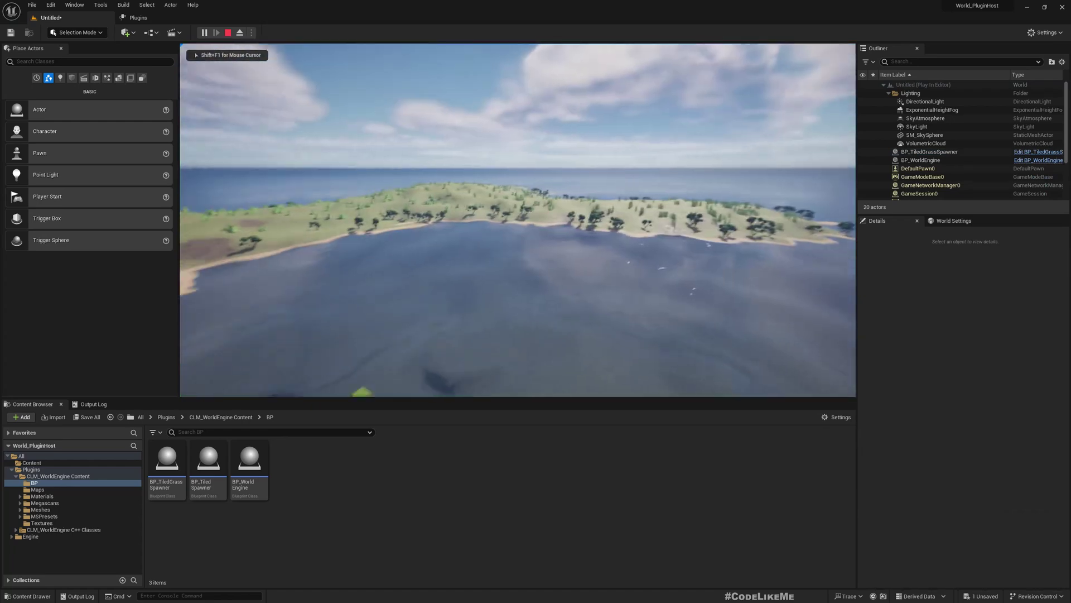
Step: Fly over the generated islands in full screen to inspect the terrain and trees
key("w")
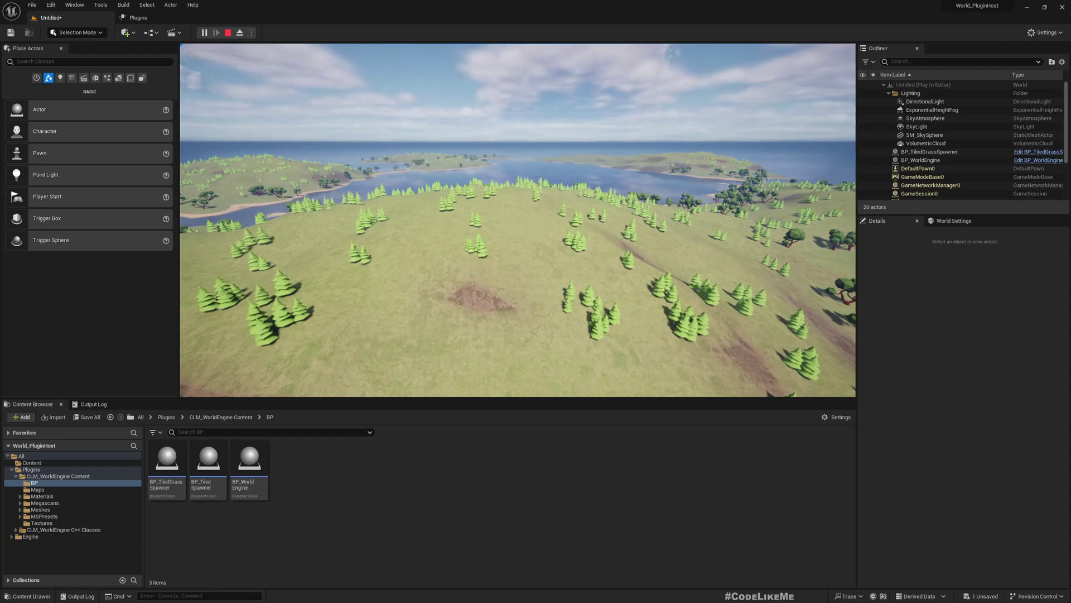
key("F11")
key("w")
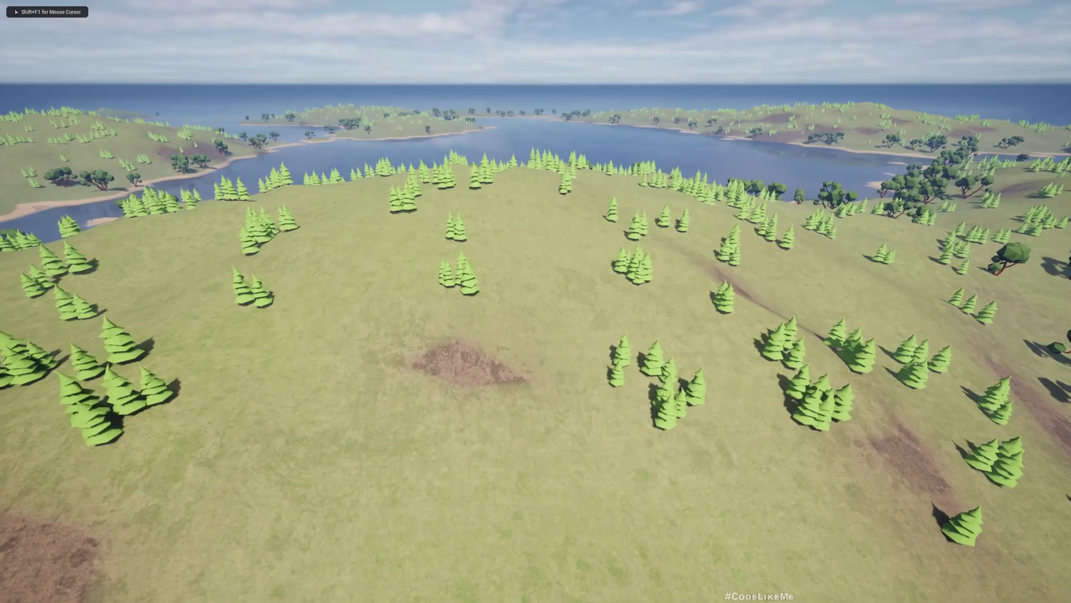
key("w")
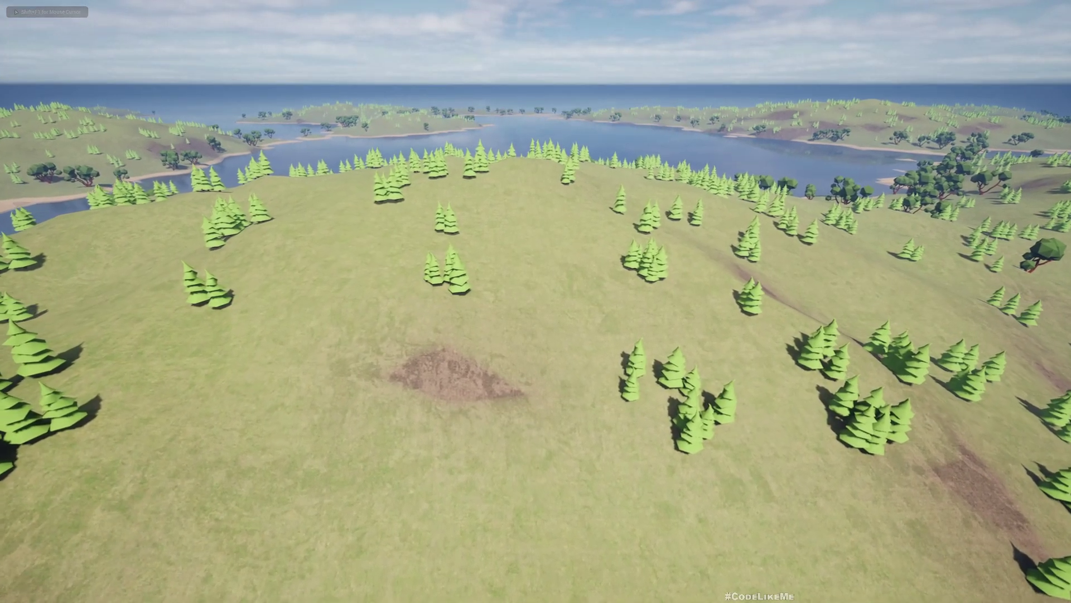
key("w")
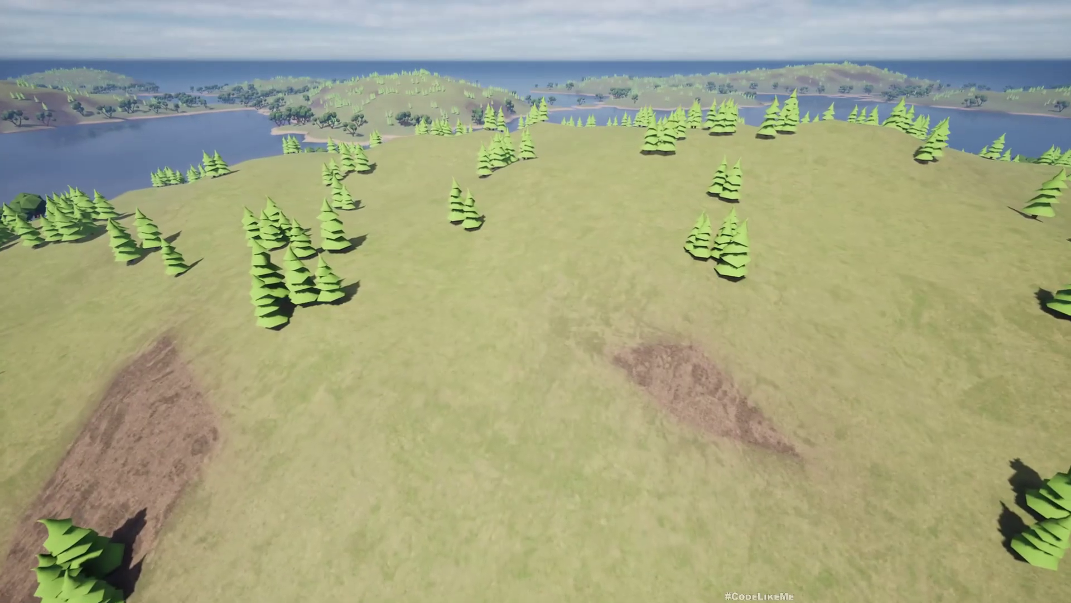
key("w")
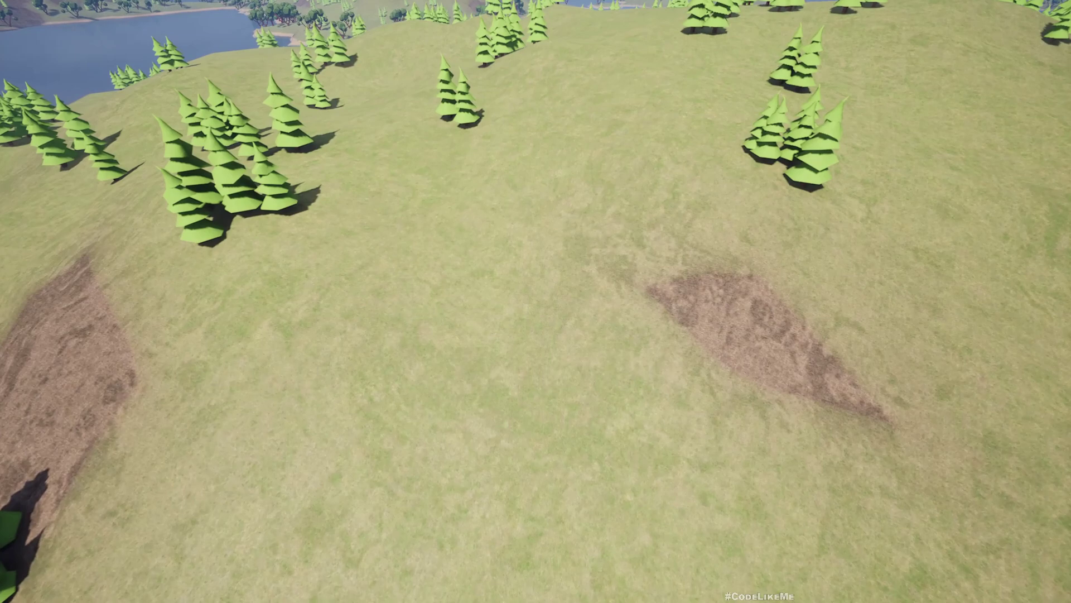
Step: Inspect the generated terrain and grass in wireframe, unlit and lit view modes, and stop the full-screen play session
key("F1")
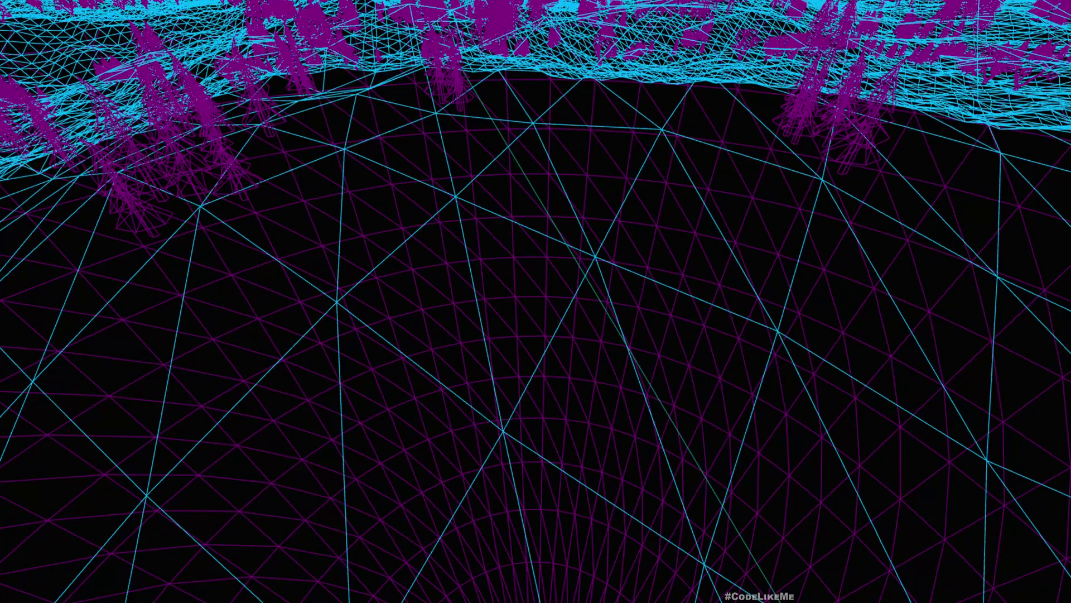
key("F2")
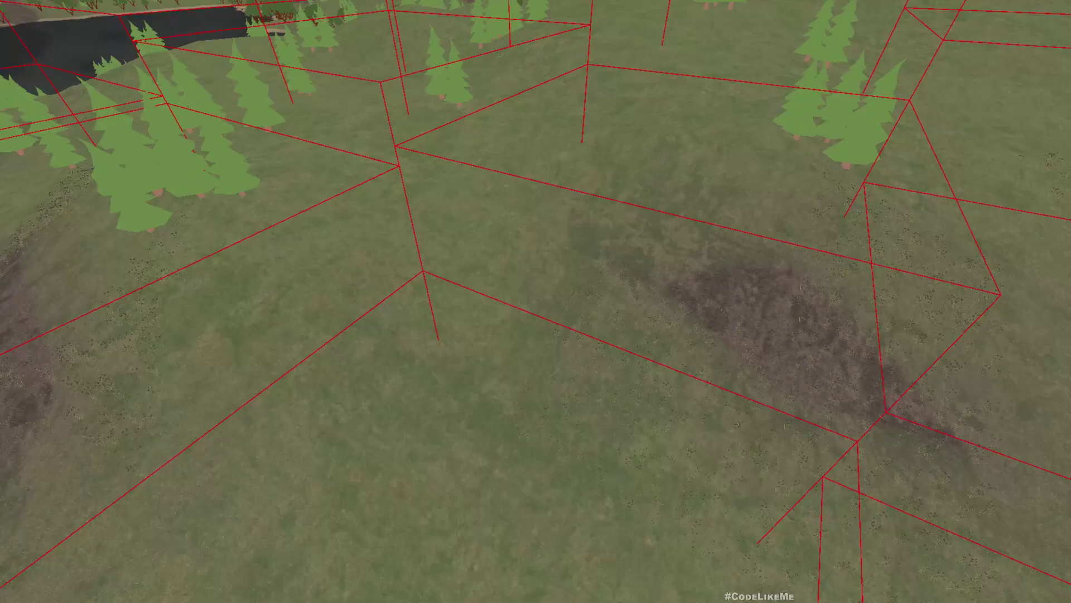
key("F1")
key("F3")
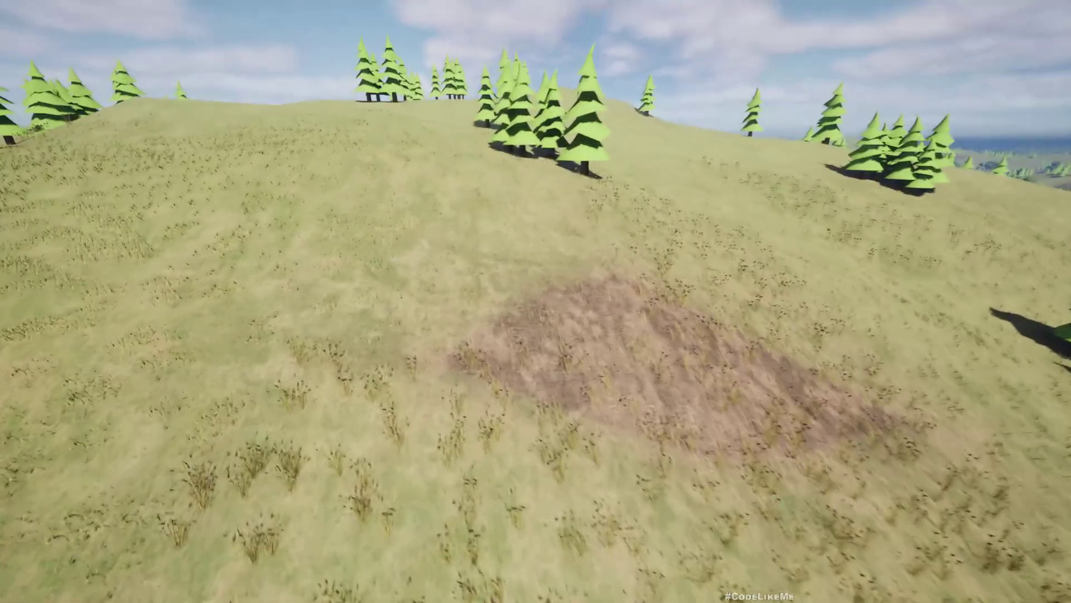
key("w")
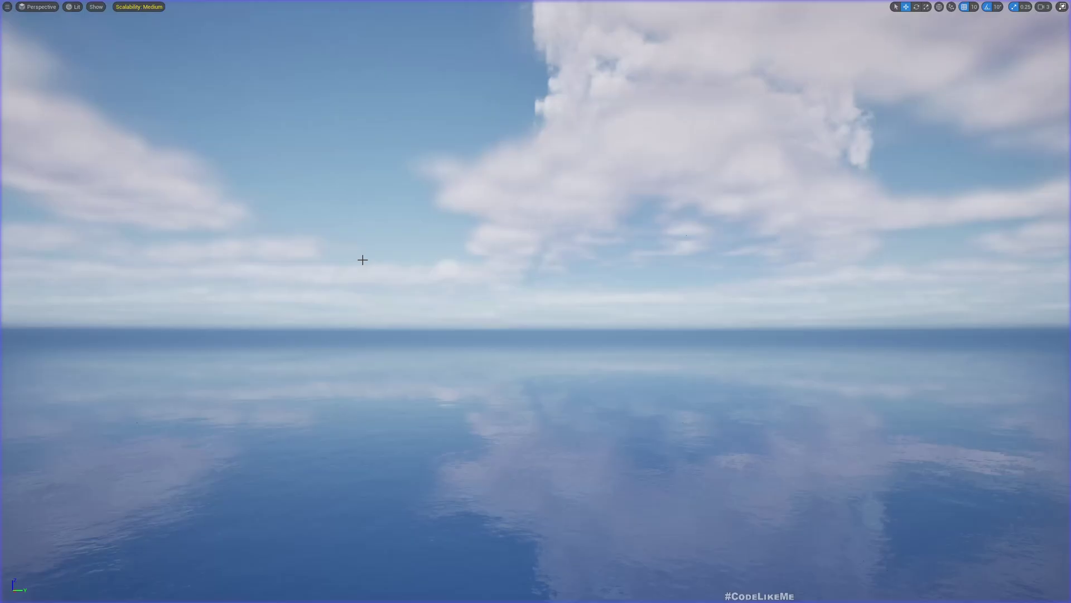
key("F11")
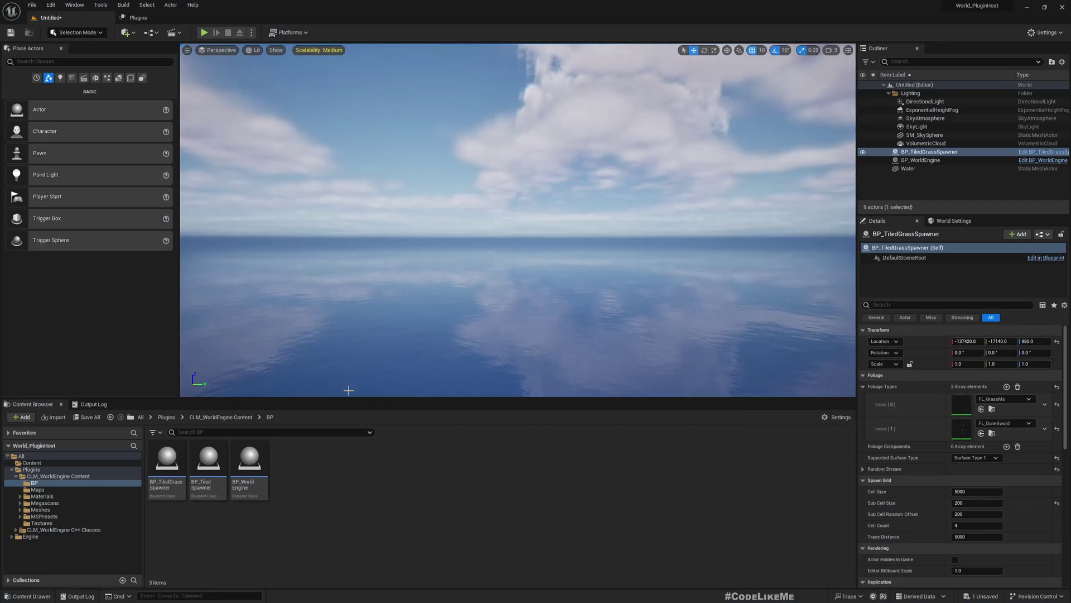
Step: Add the Starter Content pack to the project's Content folder
left_click(12, 471)
left_click(41, 464)
right_click_drag(525, 234, 498, 268)
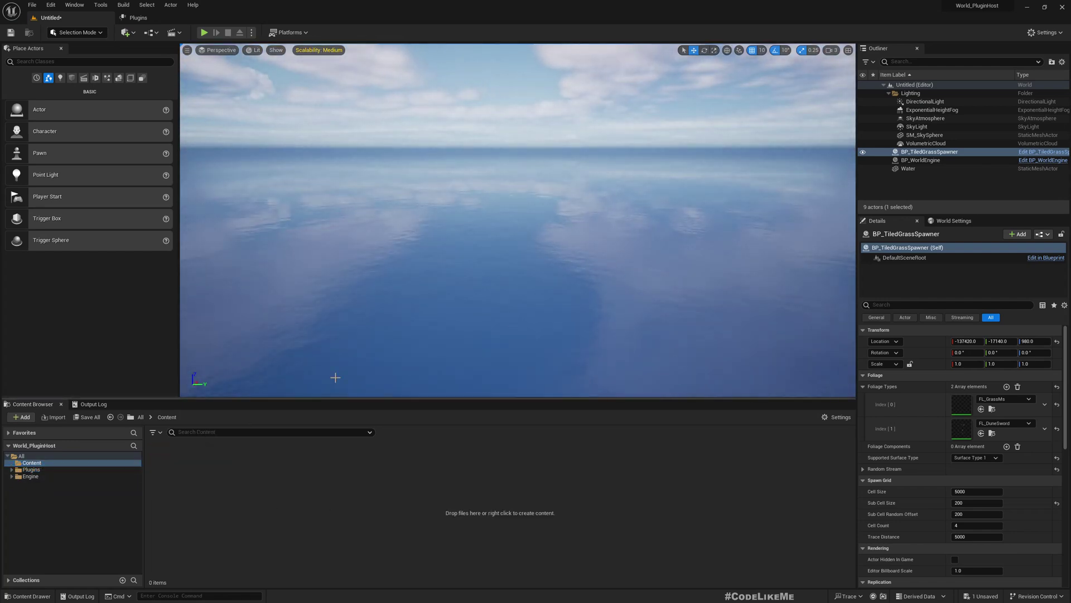
left_click(18, 418)
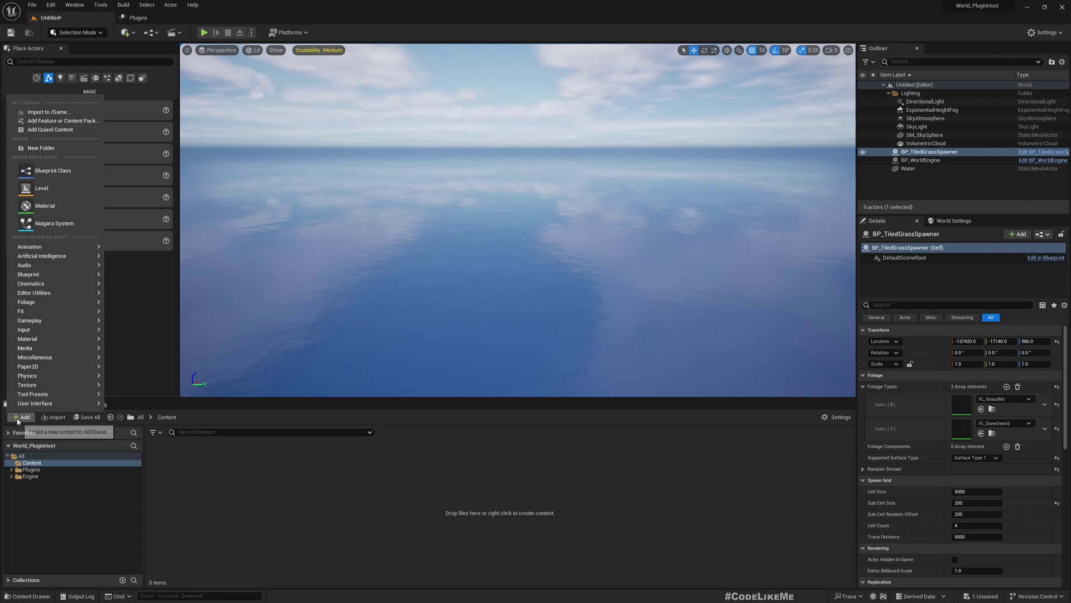
left_click(48, 111)
key("Escape")
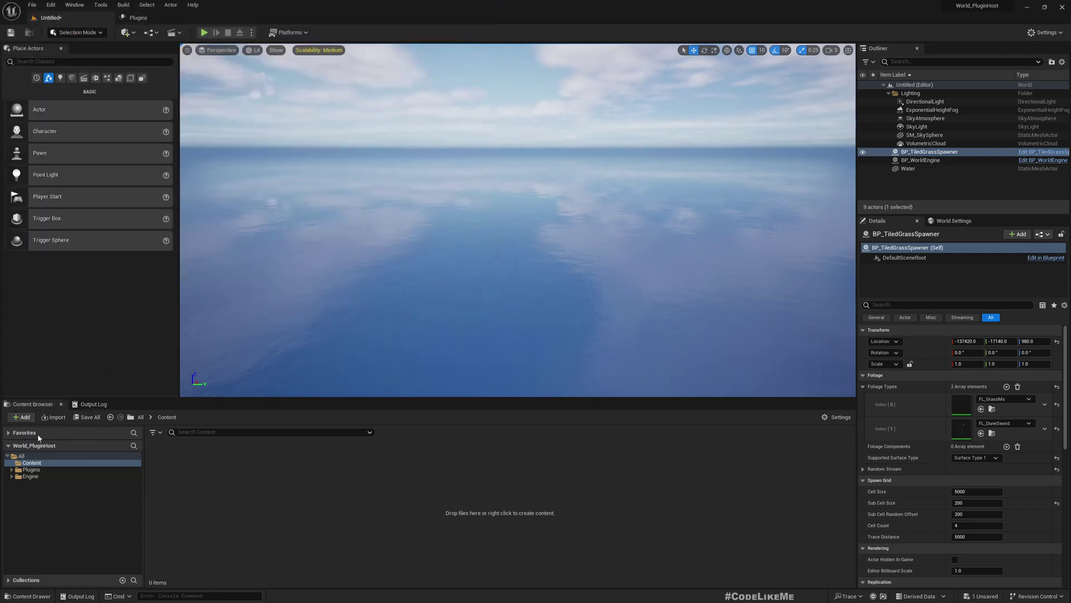
left_click(20, 418)
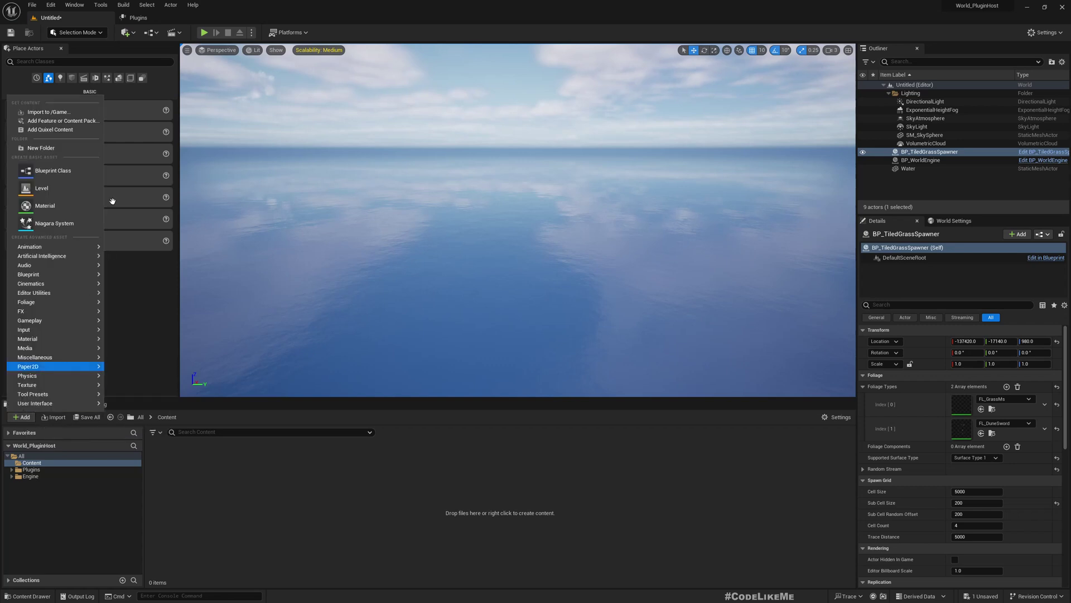
left_click(55, 120)
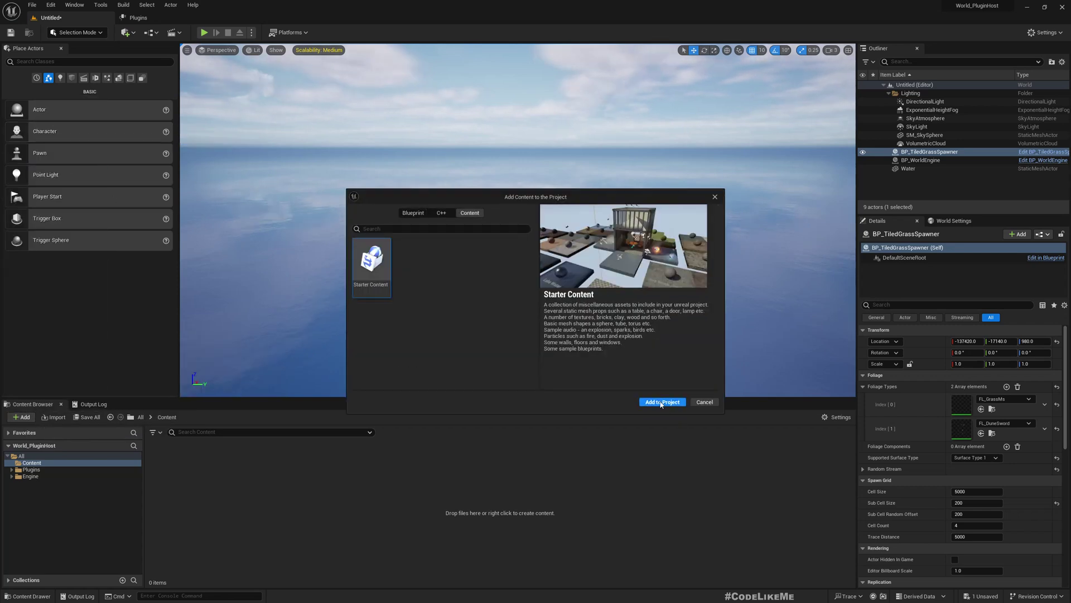
left_click(659, 402)
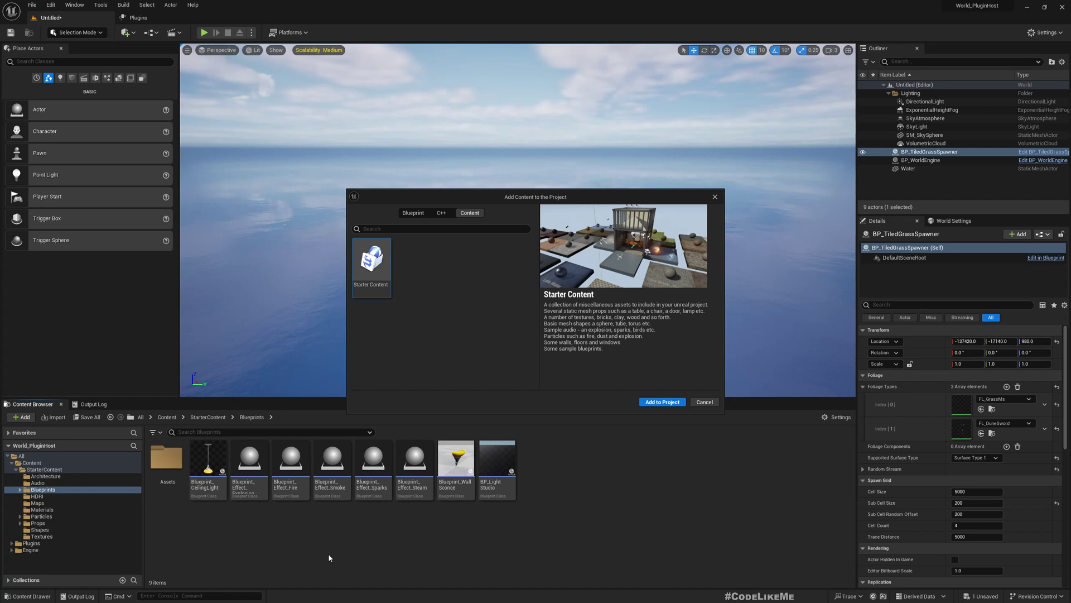
left_click(715, 194)
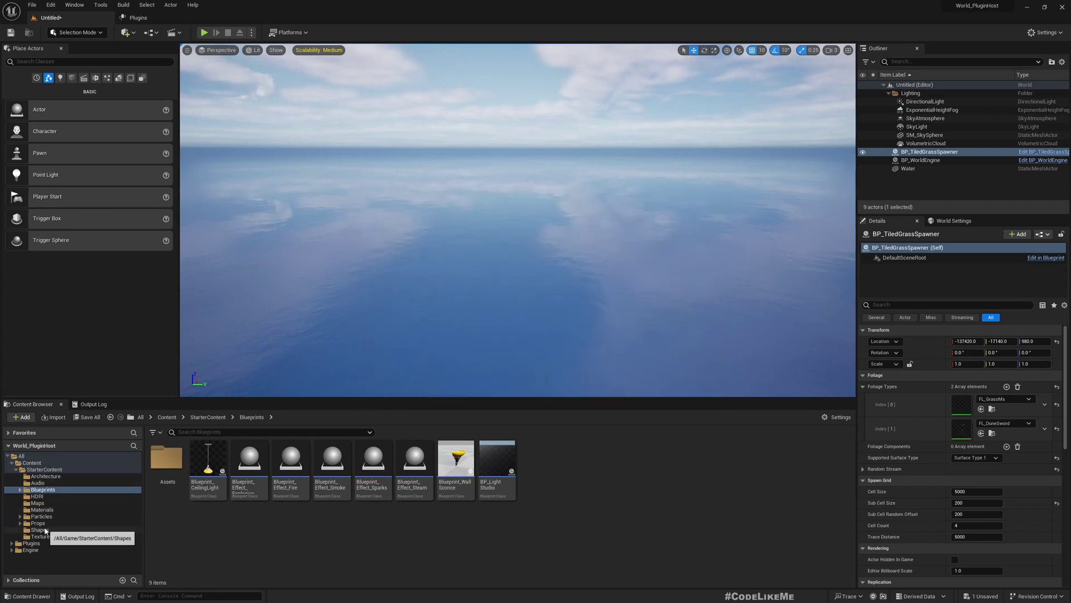
Step: Search StarterContent for "mesh" and show the SM_Bush static mesh in its folder
left_click(39, 530)
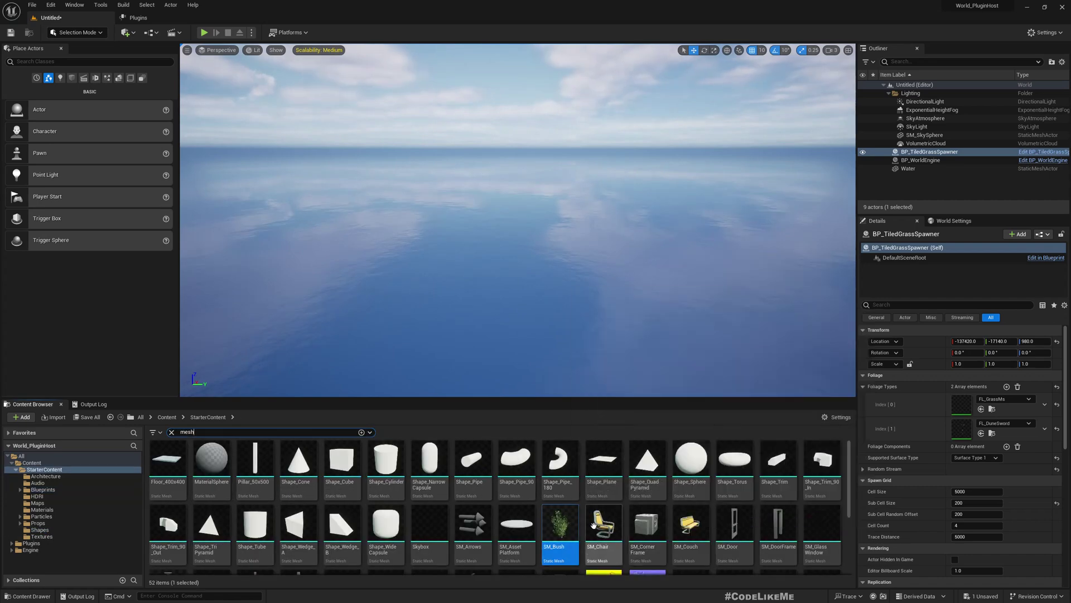
right_click(557, 520)
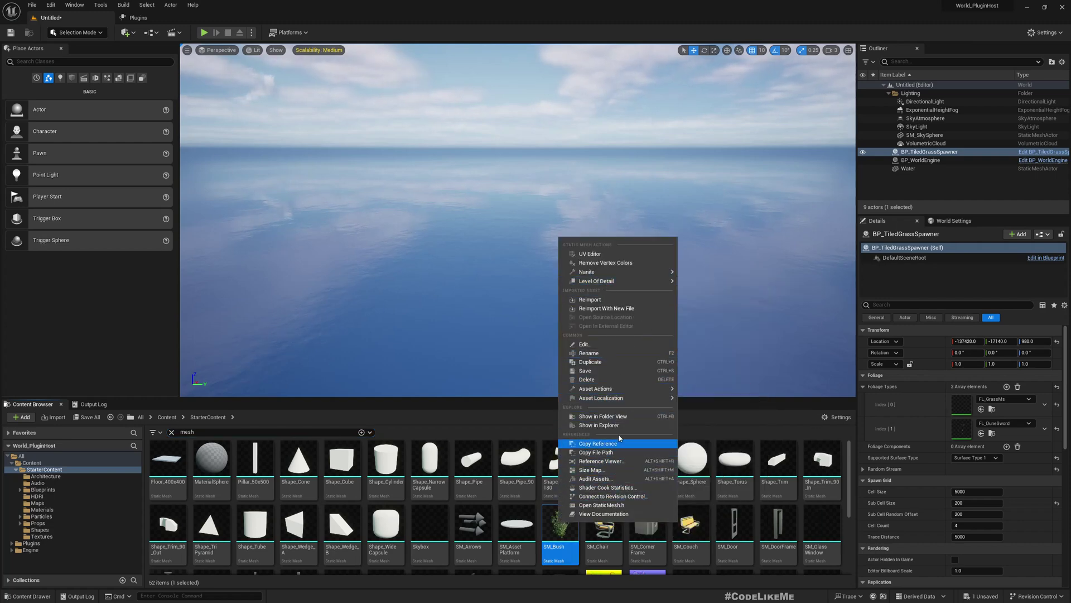
left_click(613, 417)
left_click(369, 528)
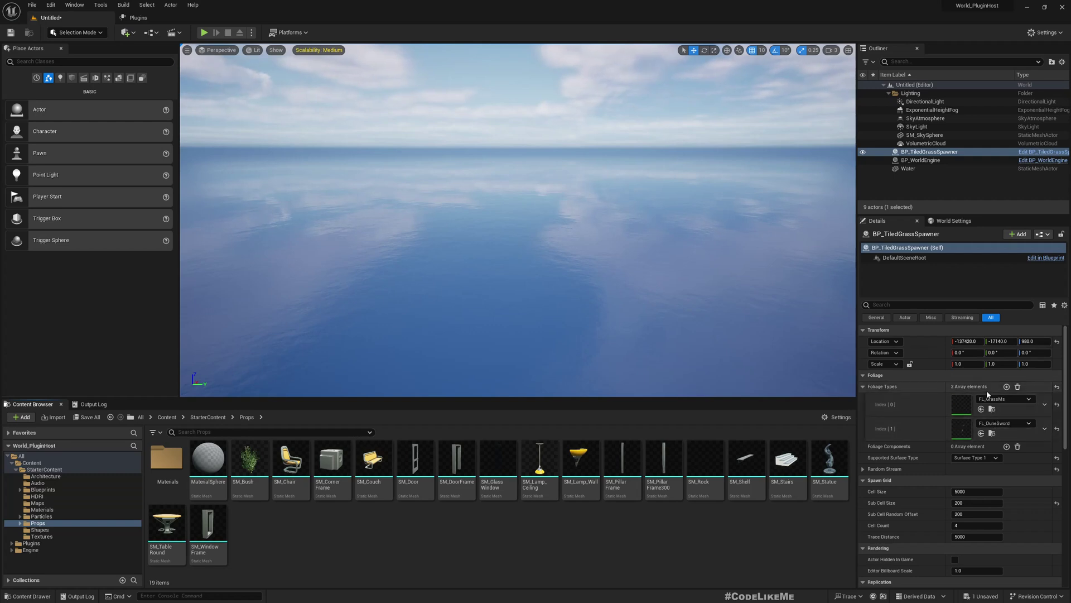
Step: Create a Static Mesh Foliage asset named FL_Bush in the Props folder and assign SM_Bush as its mesh
right_click(303, 534)
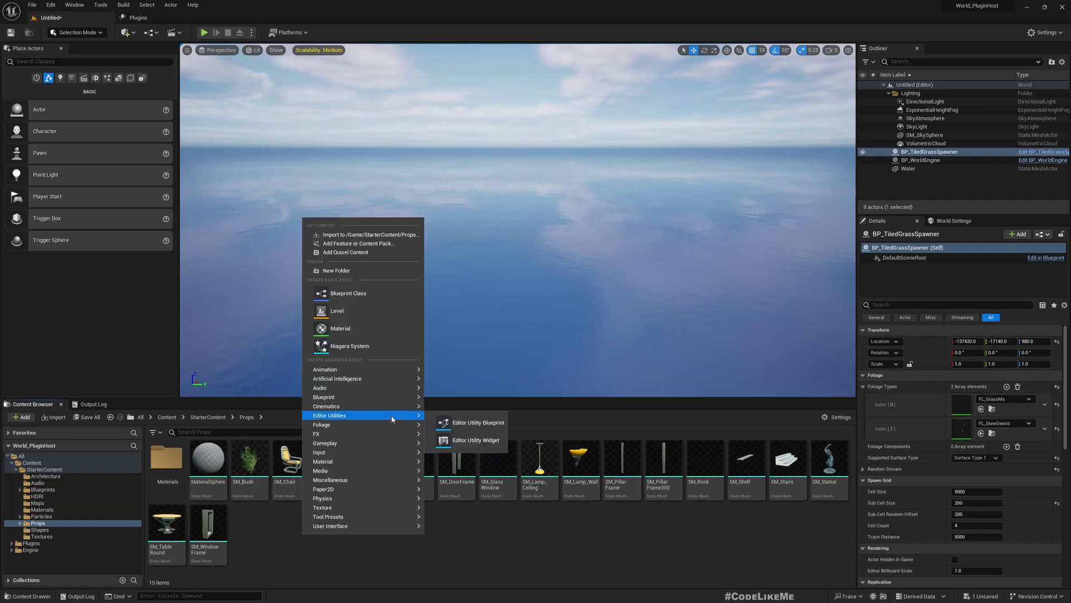
mouse_move(355, 425)
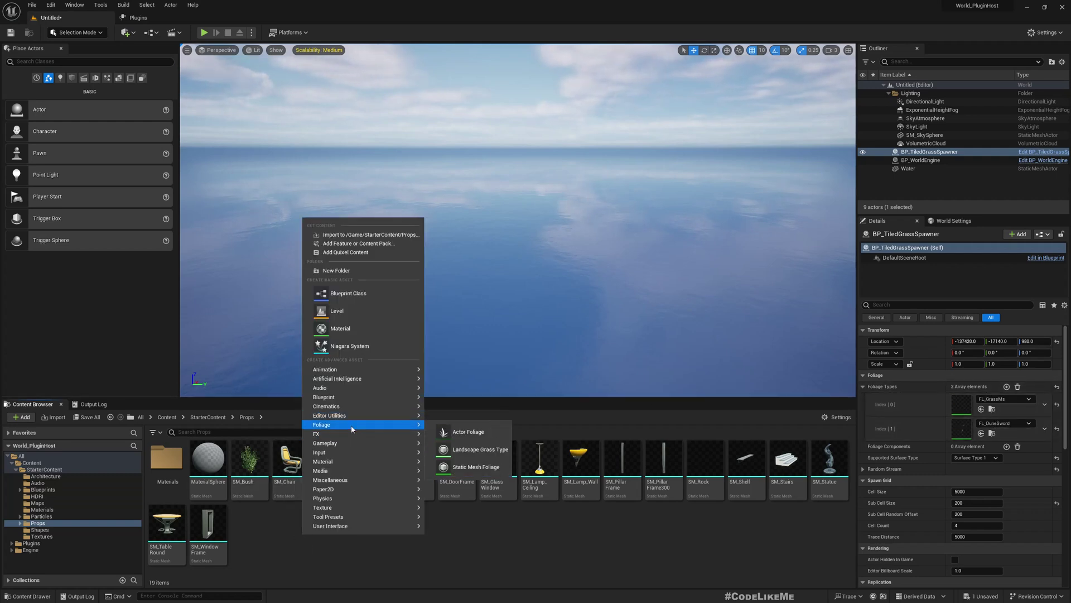
left_click(477, 467)
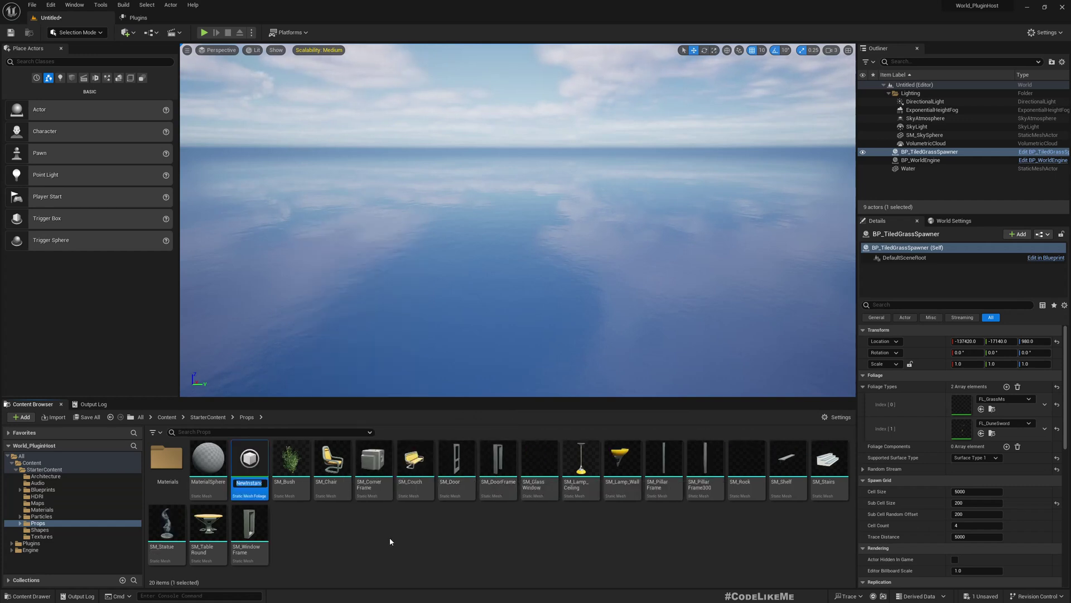
type("FL_Bush")
key("Return")
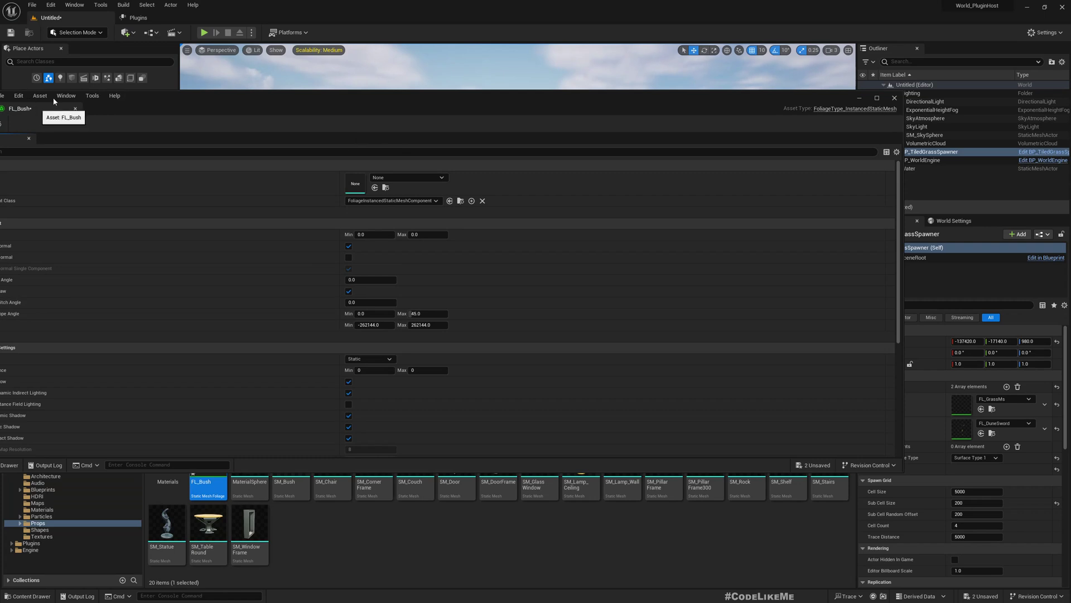
left_click_drag(156, 99, 567, 64)
left_click_drag(288, 468, 769, 148)
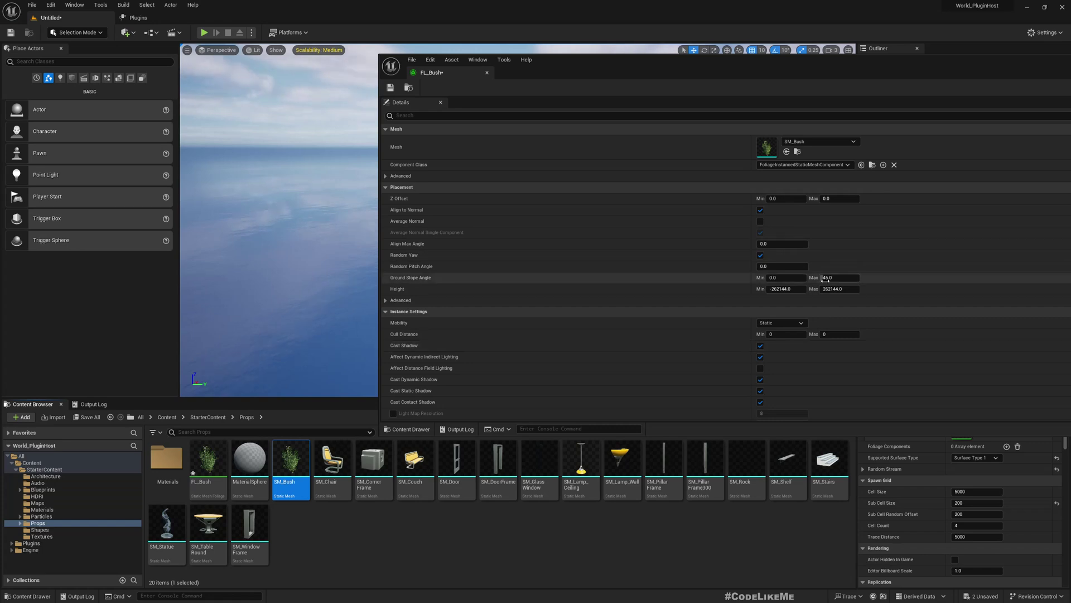
Step: Set FL_Bush's minimum placement height to 300 and minimum ground slope angle to 10, and close its editor
left_click(787, 289)
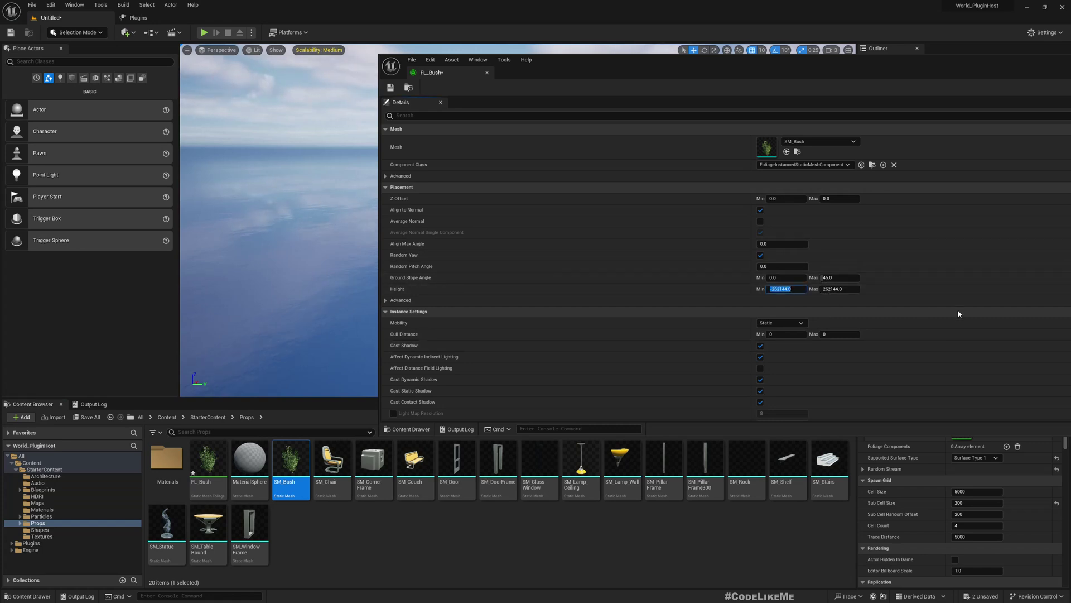
type("300")
key("Return")
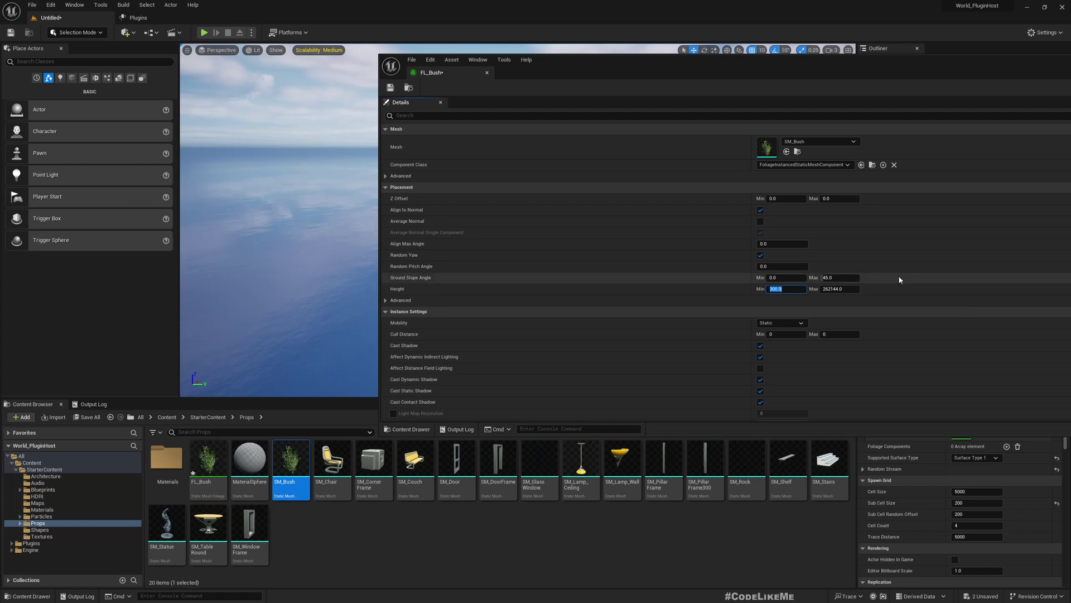
left_click(795, 278)
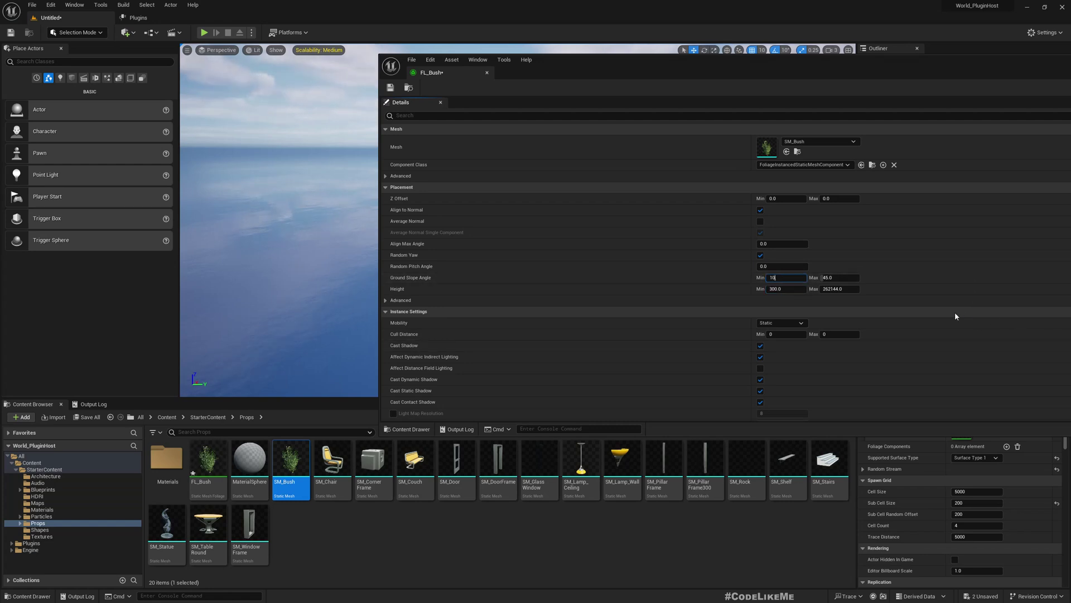
type("10")
key("Return")
scroll(743, 248, "down", 1)
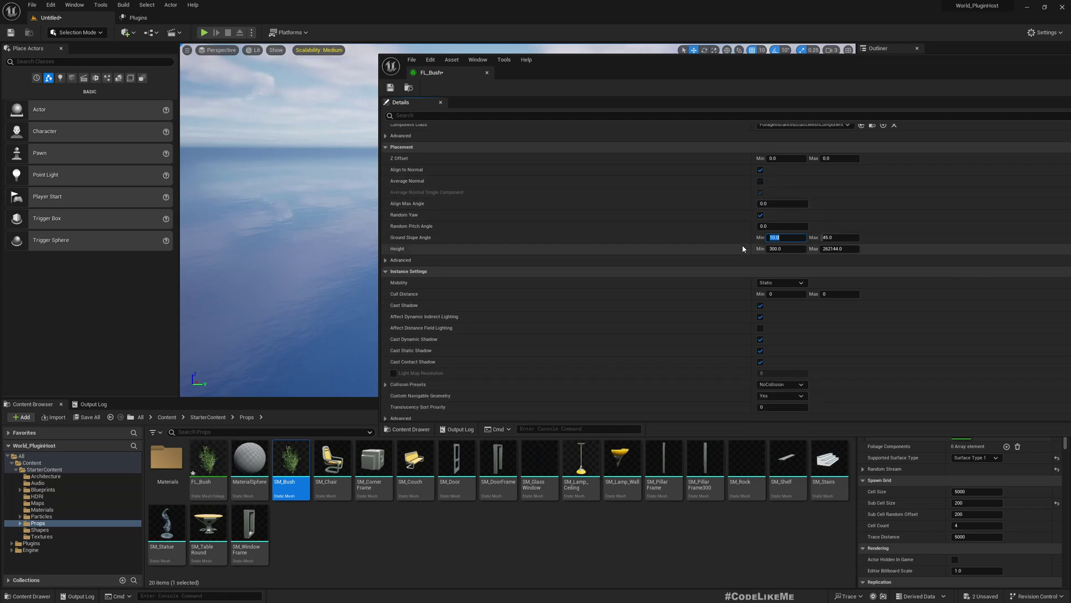
scroll(586, 279, "down", 1)
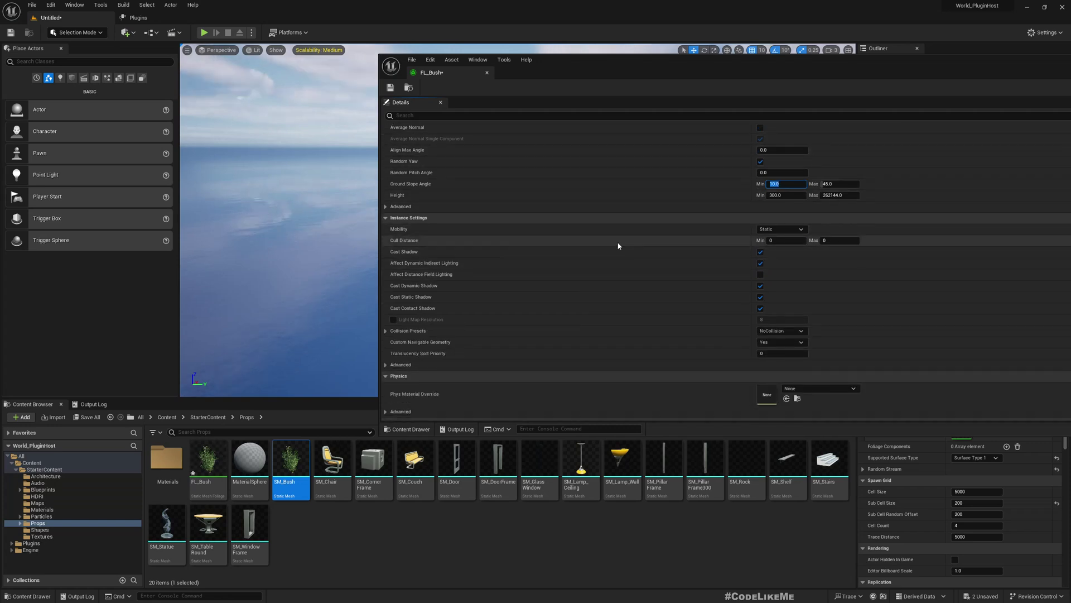
scroll(609, 279, "down", 2)
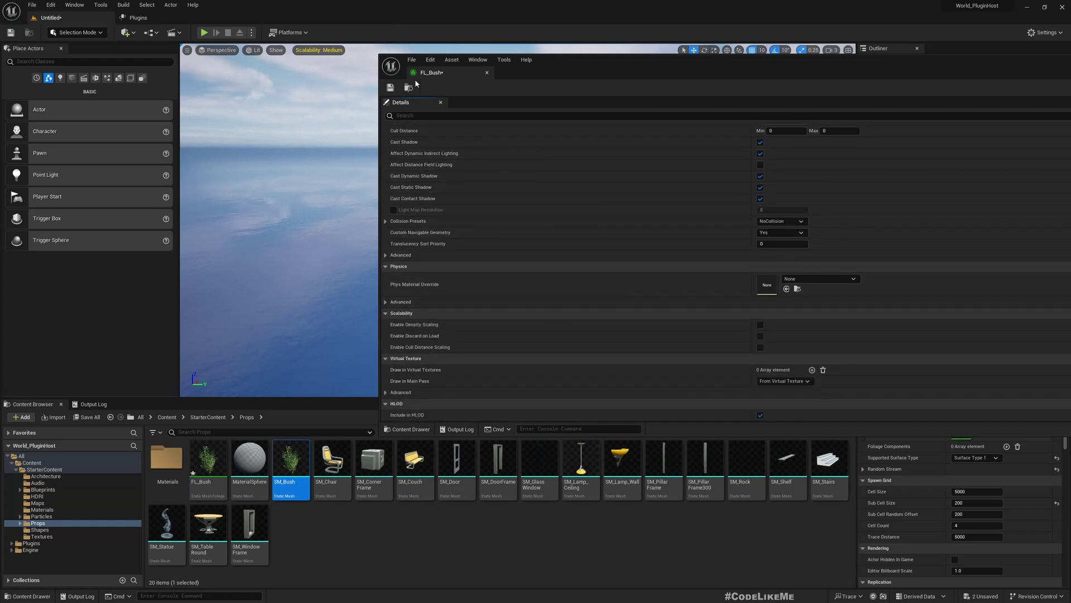
left_click(488, 74)
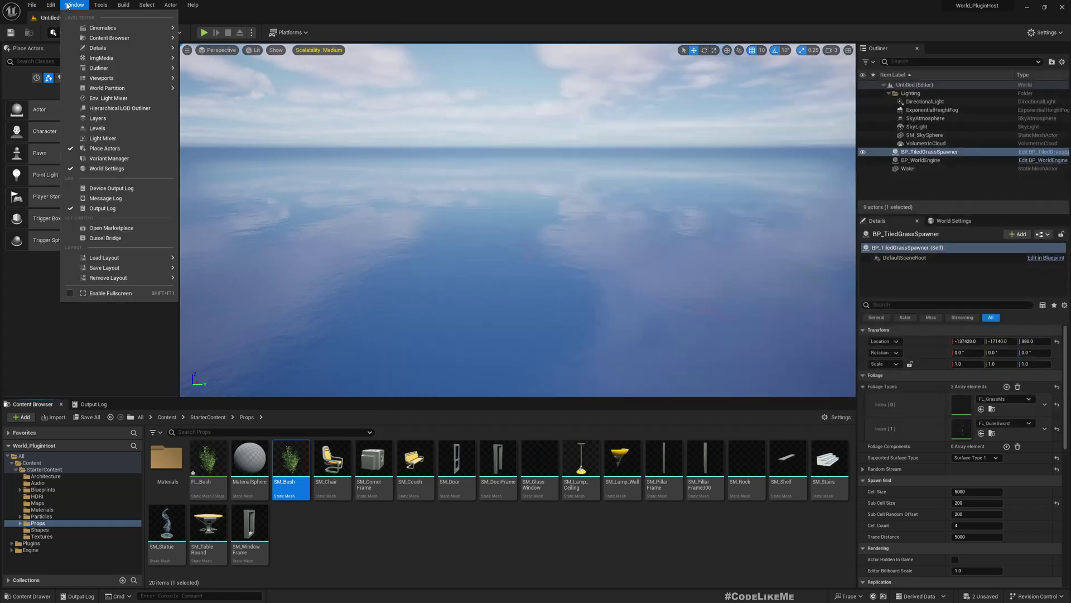
Step: Enable Procedural Foliage in the Experimental section of the Editor Preferences and close the preferences
mouse_move(51, 5)
left_click(87, 120)
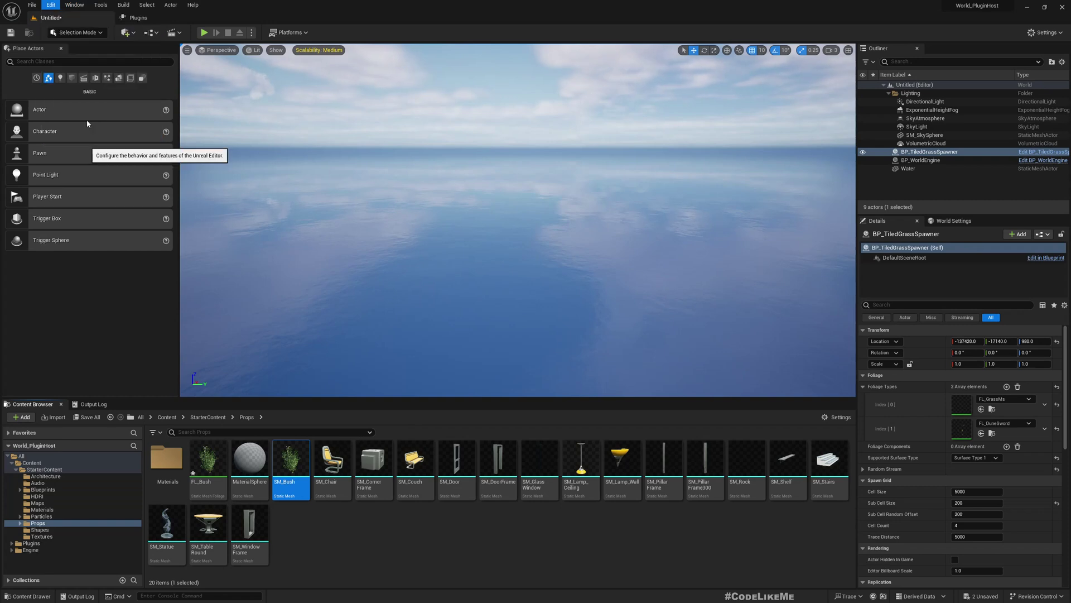
scroll(112, 284, "down", 5)
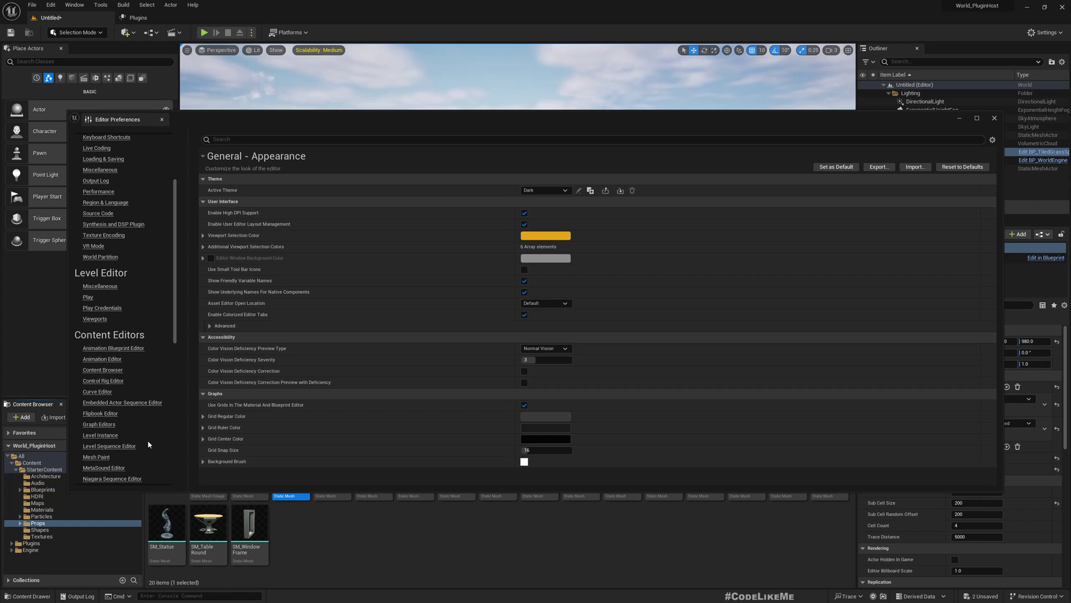
scroll(126, 313, "down", 6)
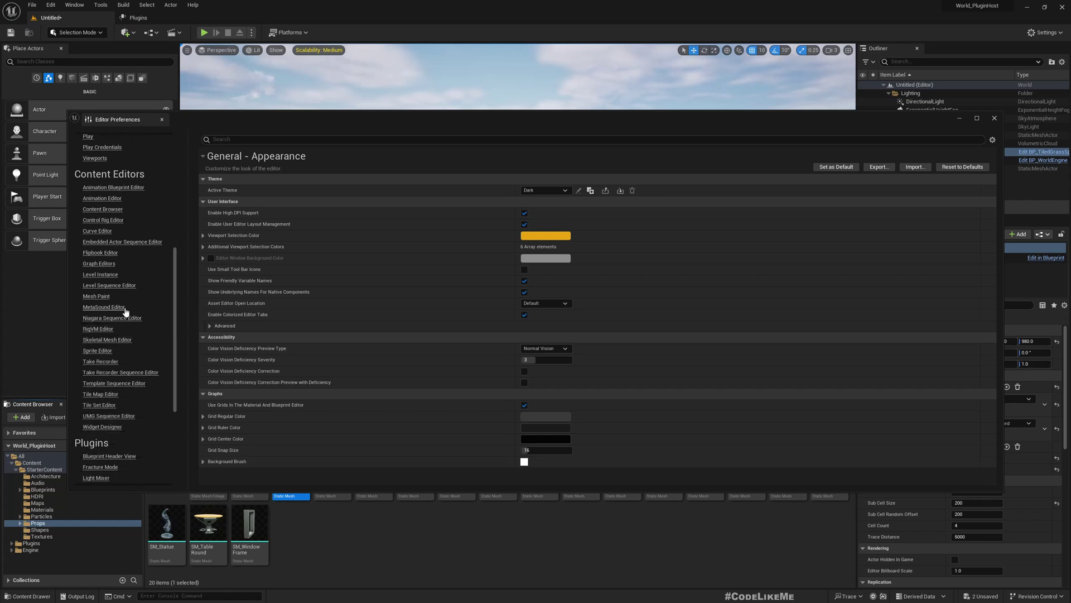
scroll(126, 311, "up", 10)
left_click(98, 223)
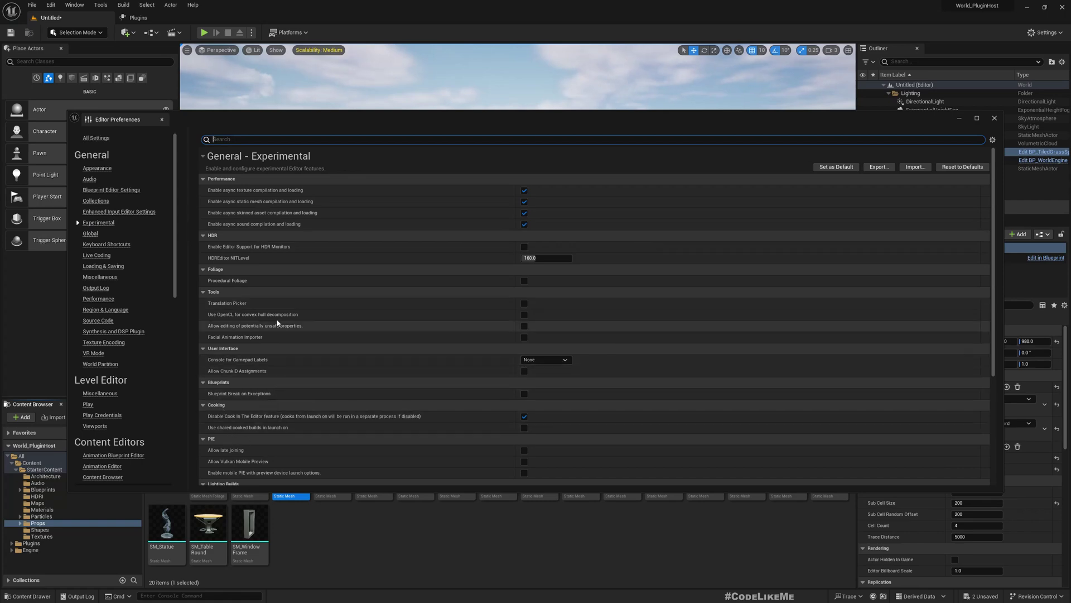
left_click(524, 280)
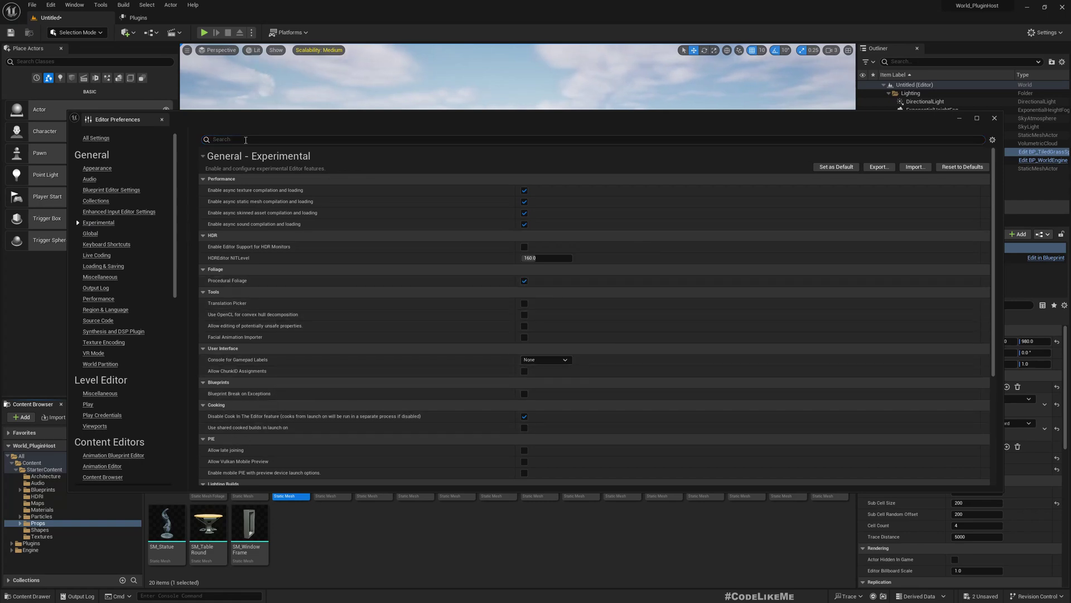
left_click(160, 120)
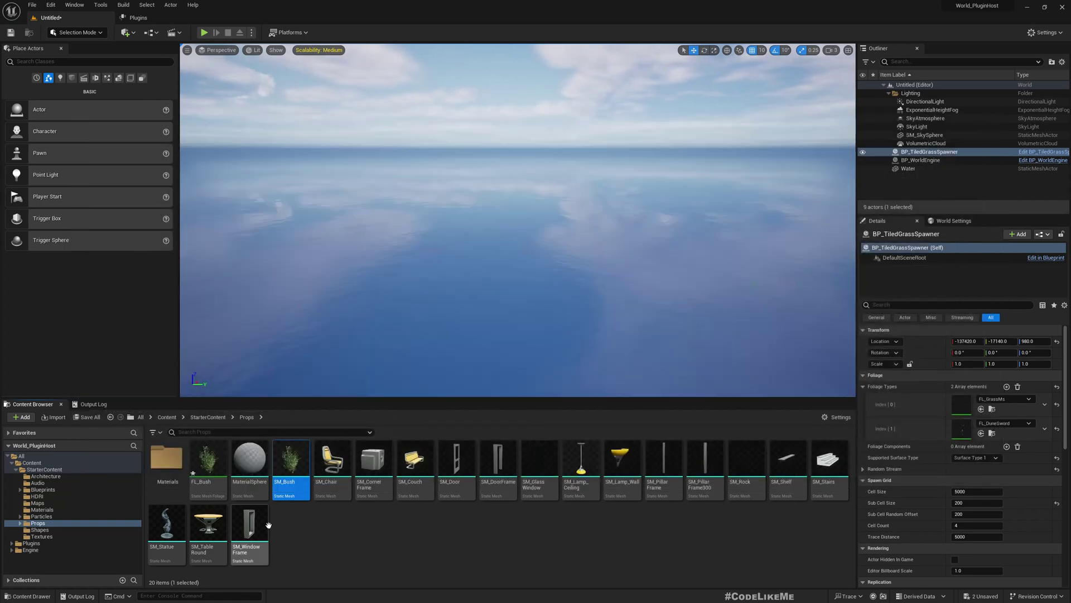
Step: Open the FL_Bush foliage type, expand its procedural Clustering settings and dock its editor in the main window
double_click(203, 458)
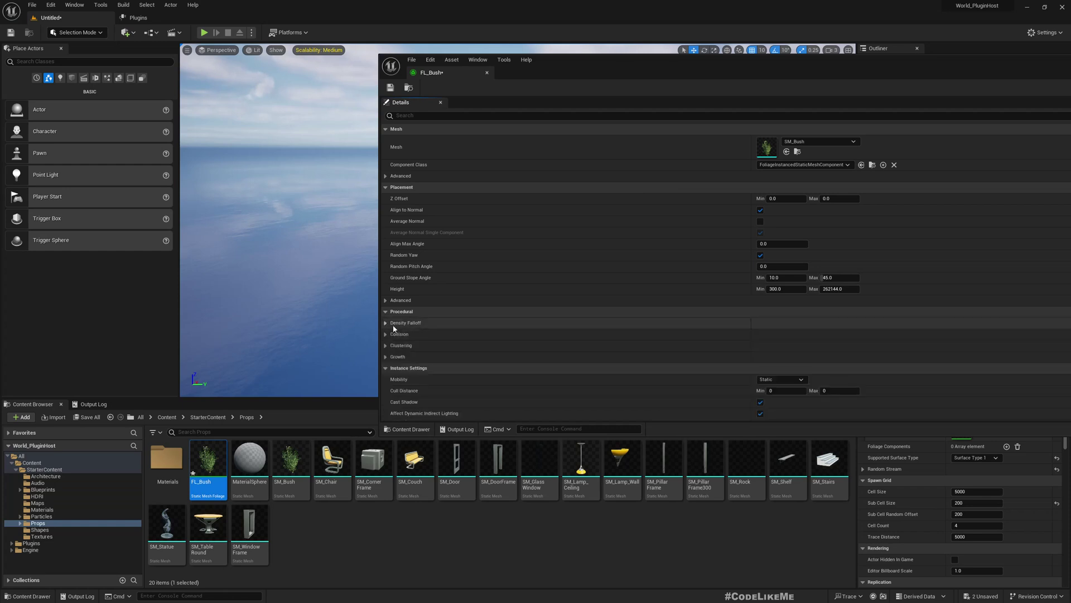
scroll(394, 329, "down", 1)
left_click(385, 319)
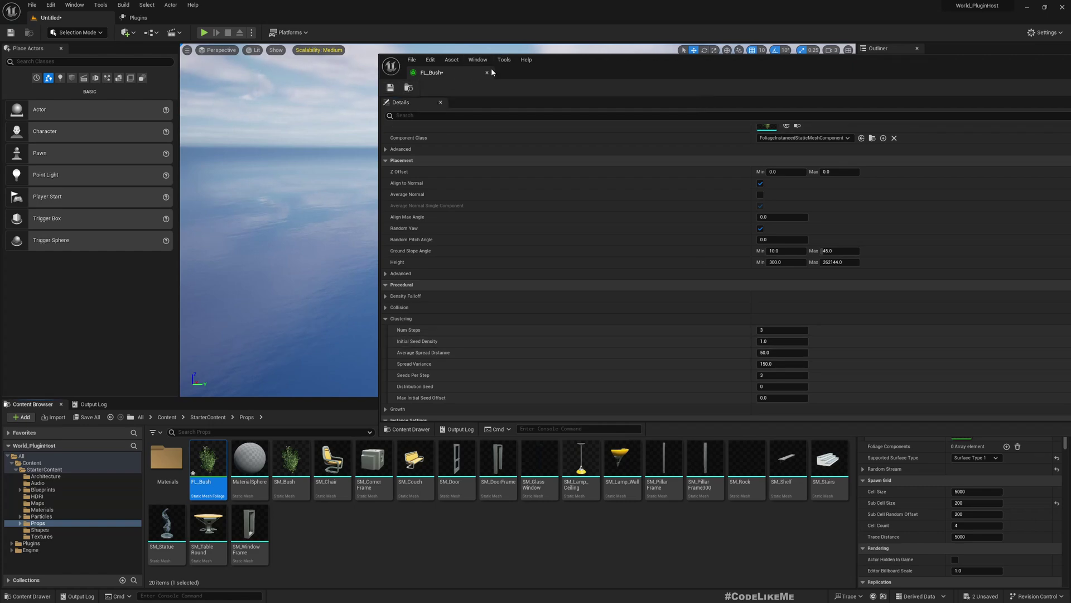
left_click_drag(492, 71, 394, 19)
Step: In the level, add a third Foliage Types element to BP_TiledGrassSpawner and assign FL_Bush to it
left_click(72, 20)
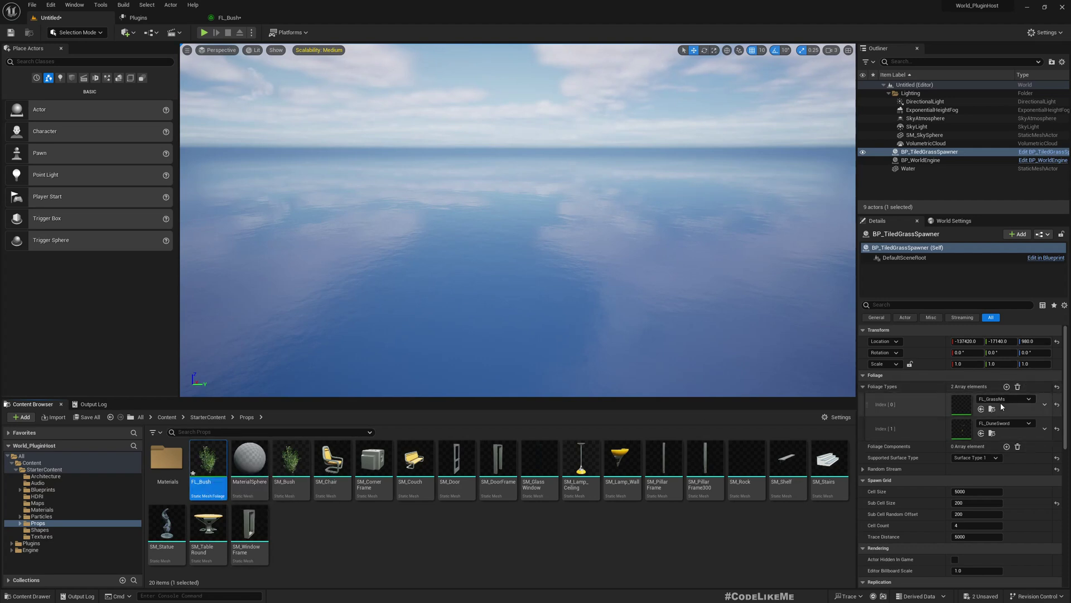
left_click(1007, 387)
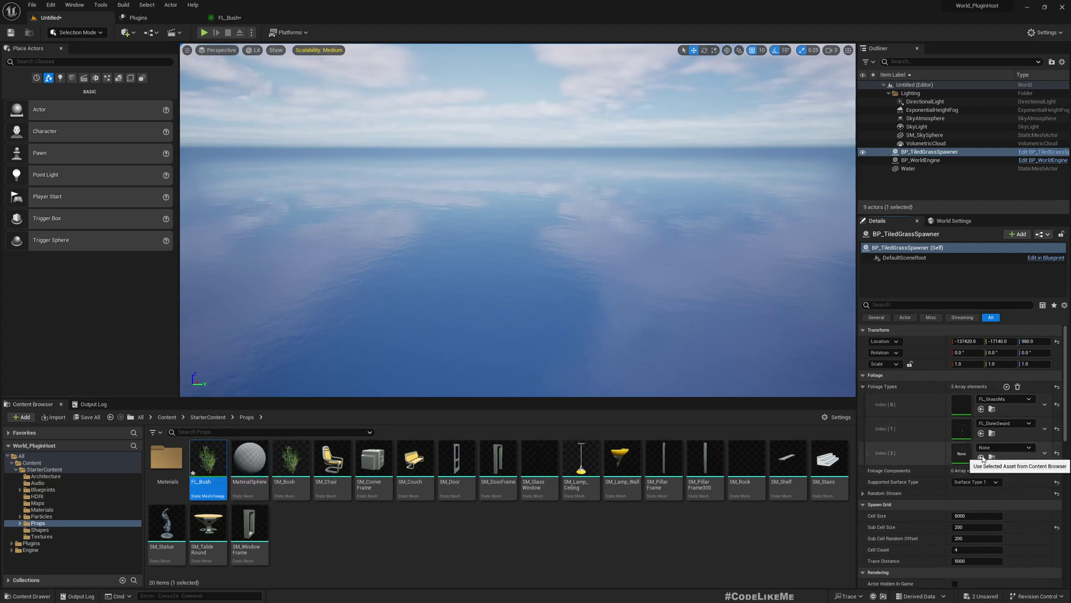
Step: Play the level full screen, move across the generated terrain to examine the spawned bushes, and stop playing
key("F11")
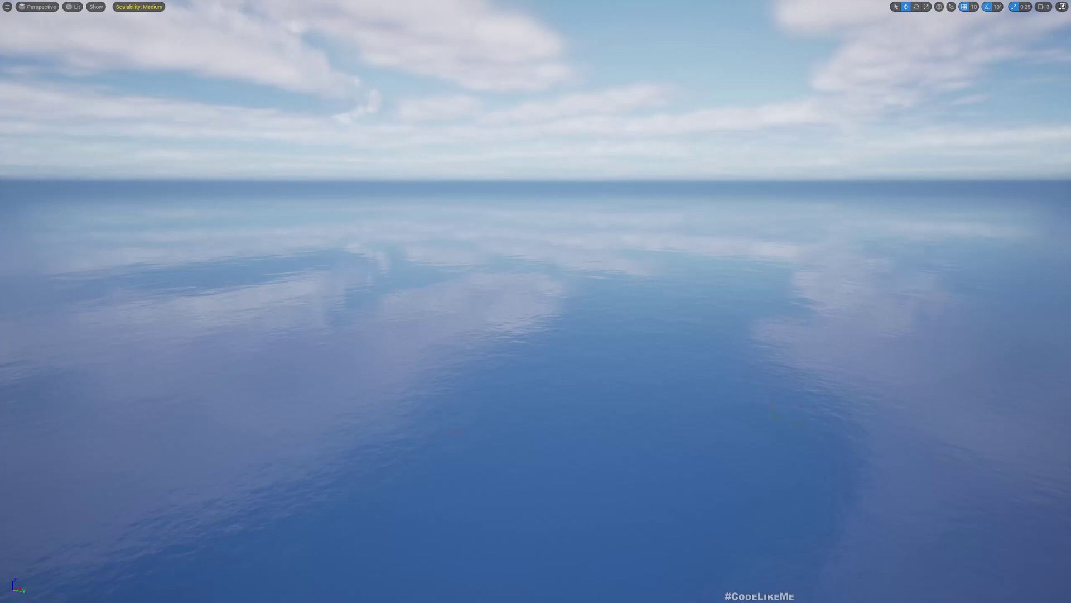
key("alt+p")
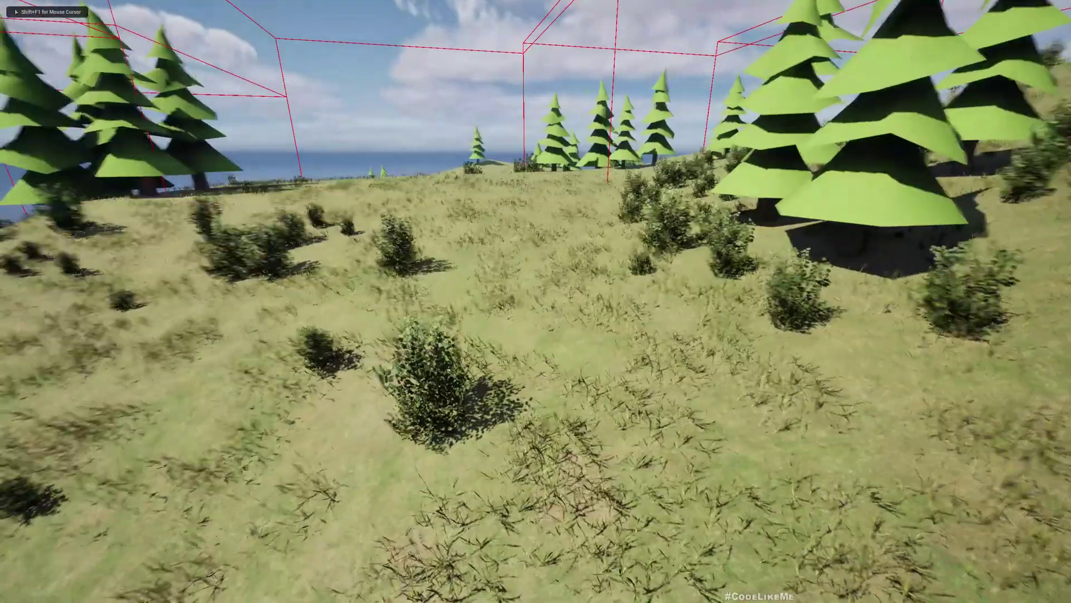
key("w")
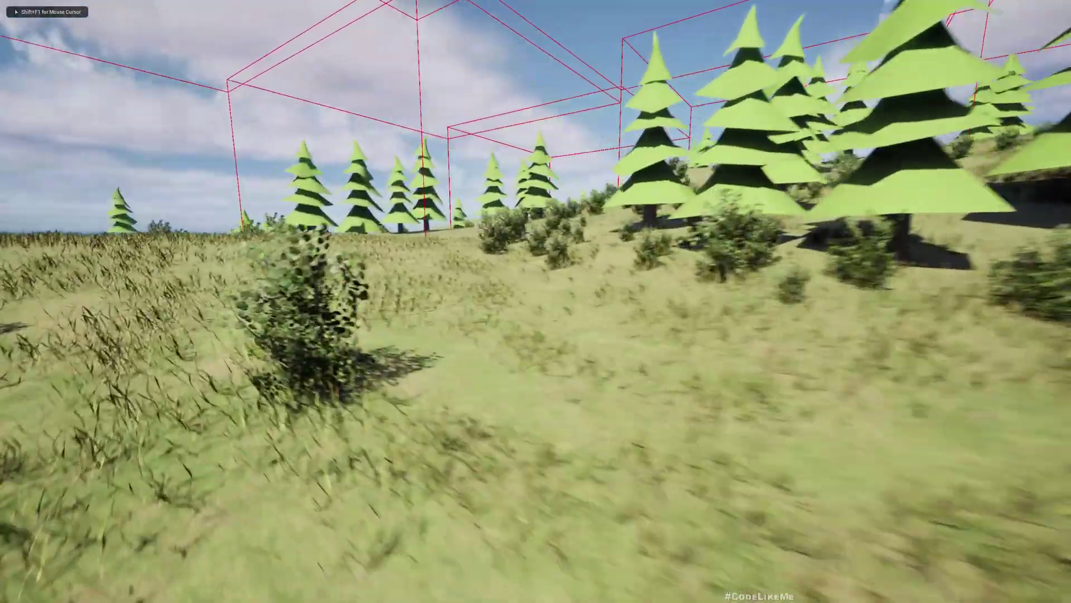
key("w")
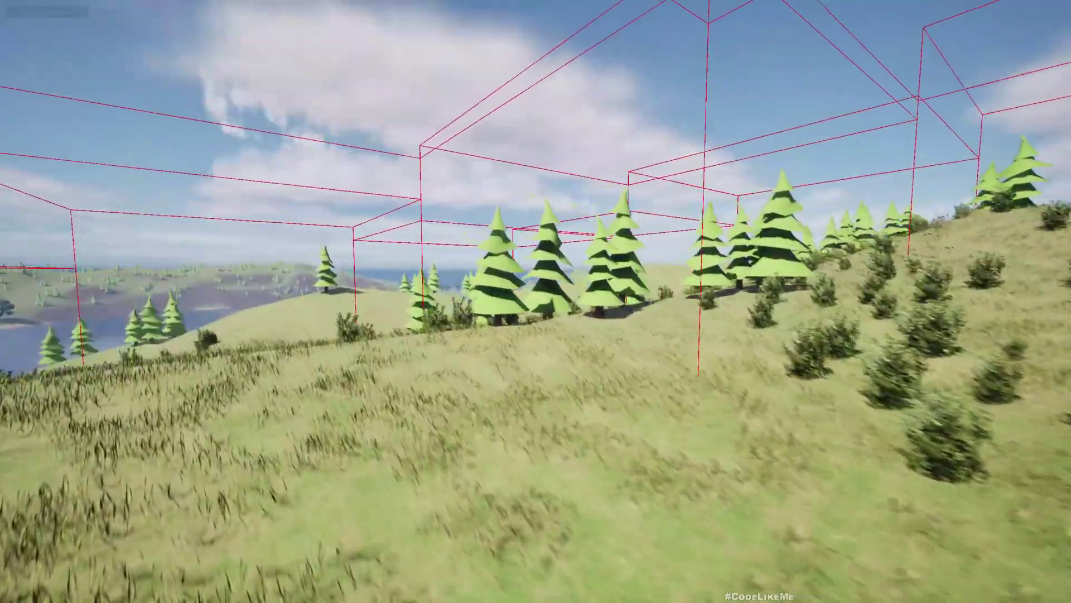
key("w")
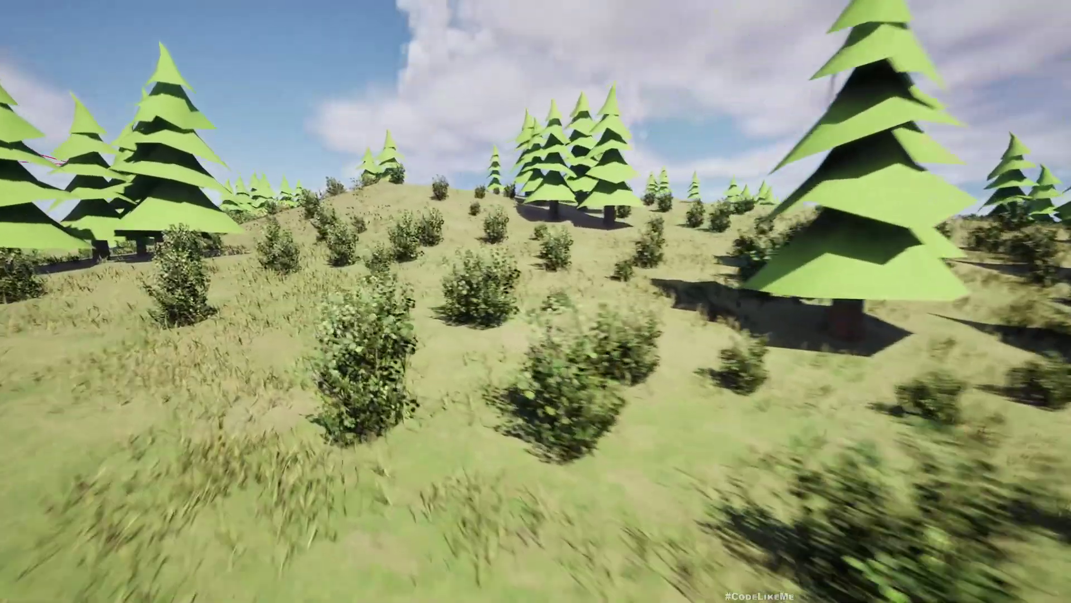
key("w")
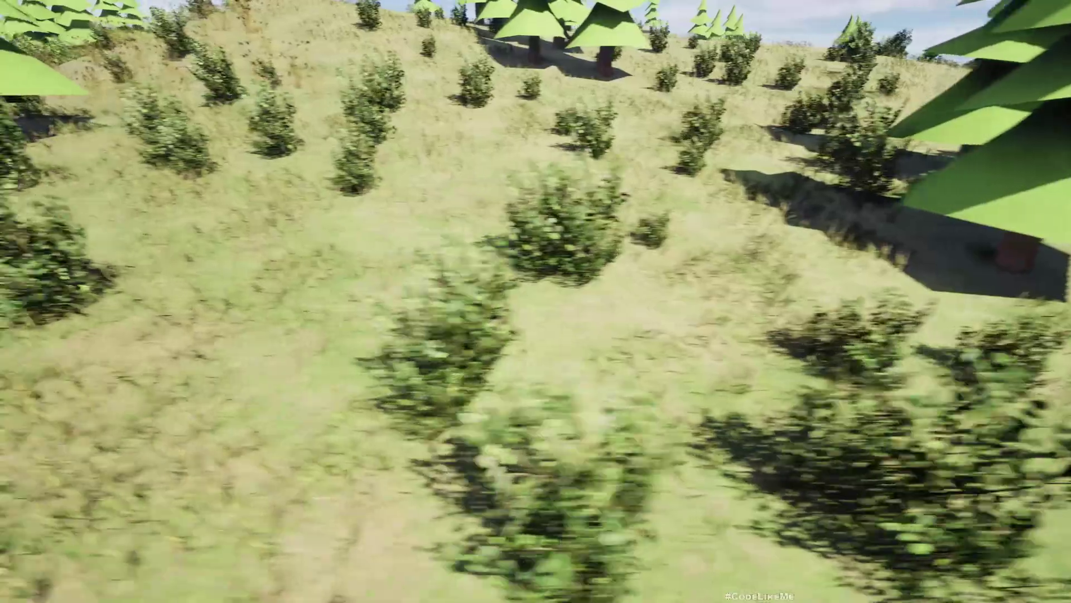
key("w")
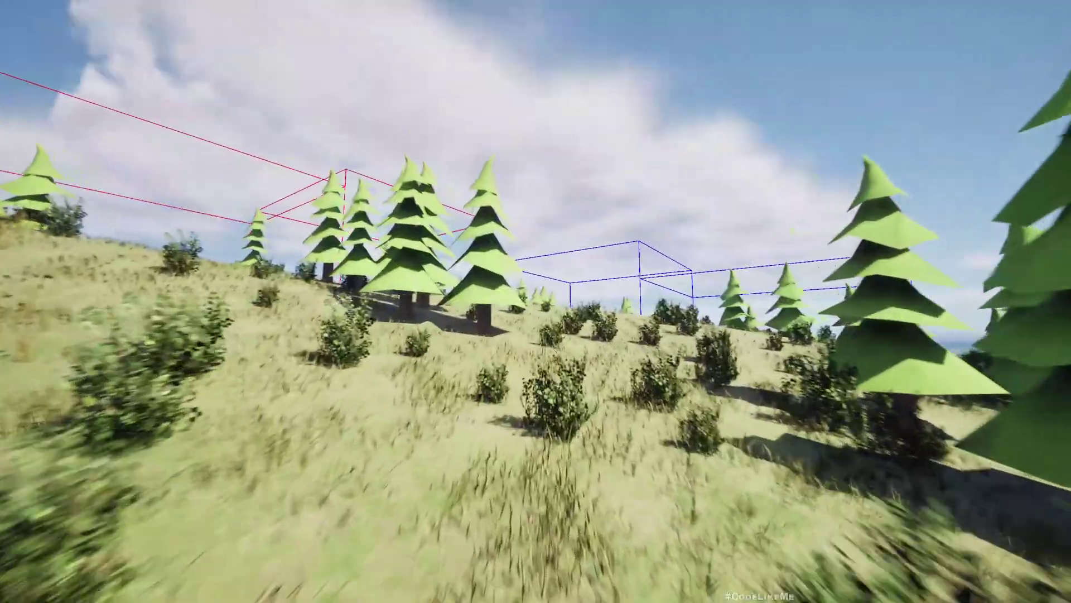
key("w")
key("w")
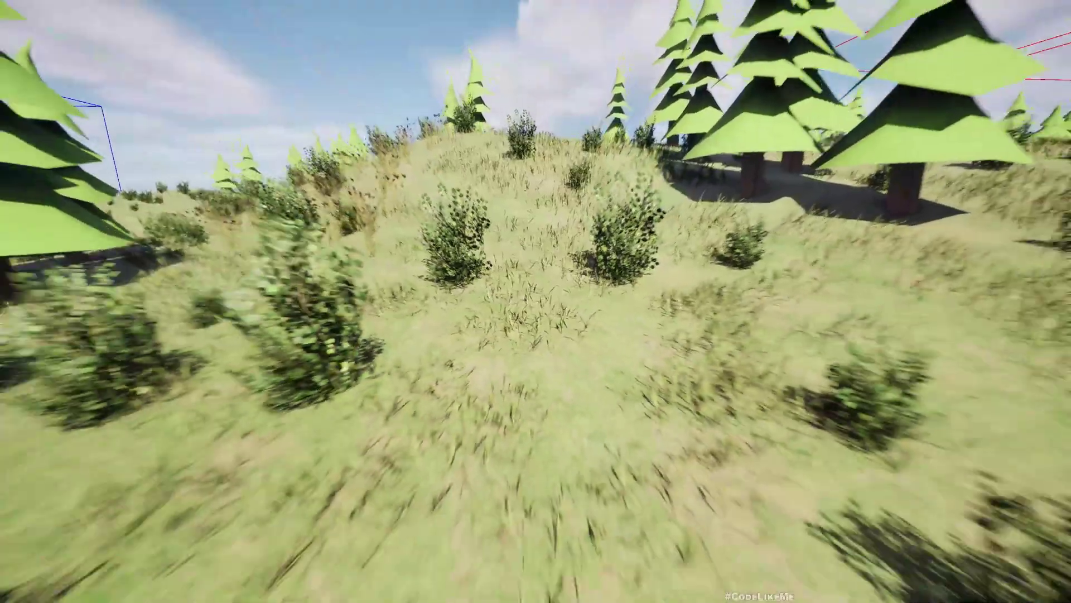
key("s")
key("Escape")
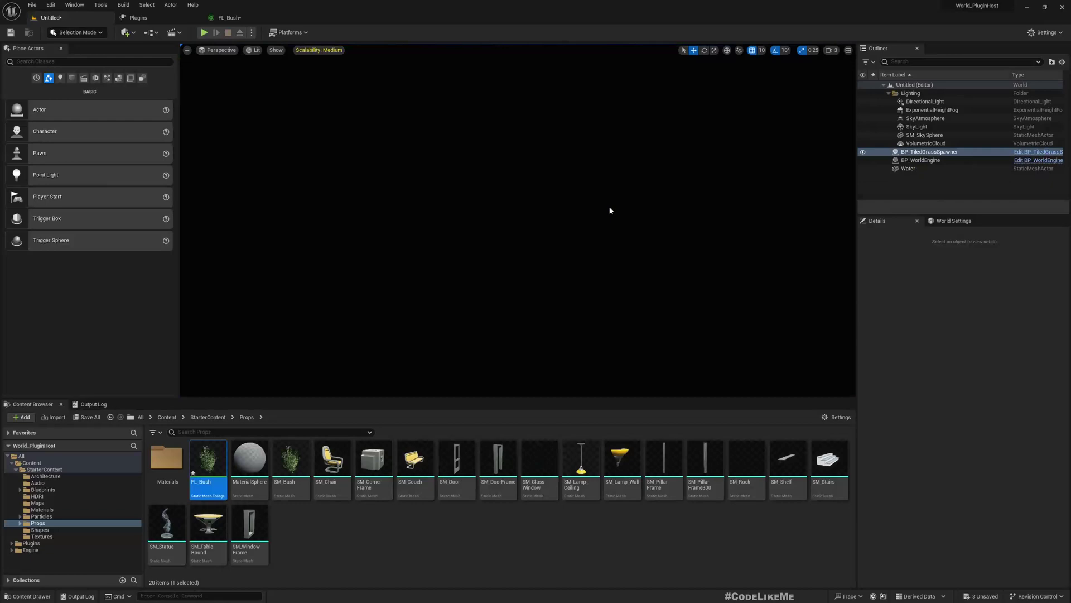
Step: Turn off Align to Normal in FL_Bush's placement settings and return to the level
double_click(206, 457)
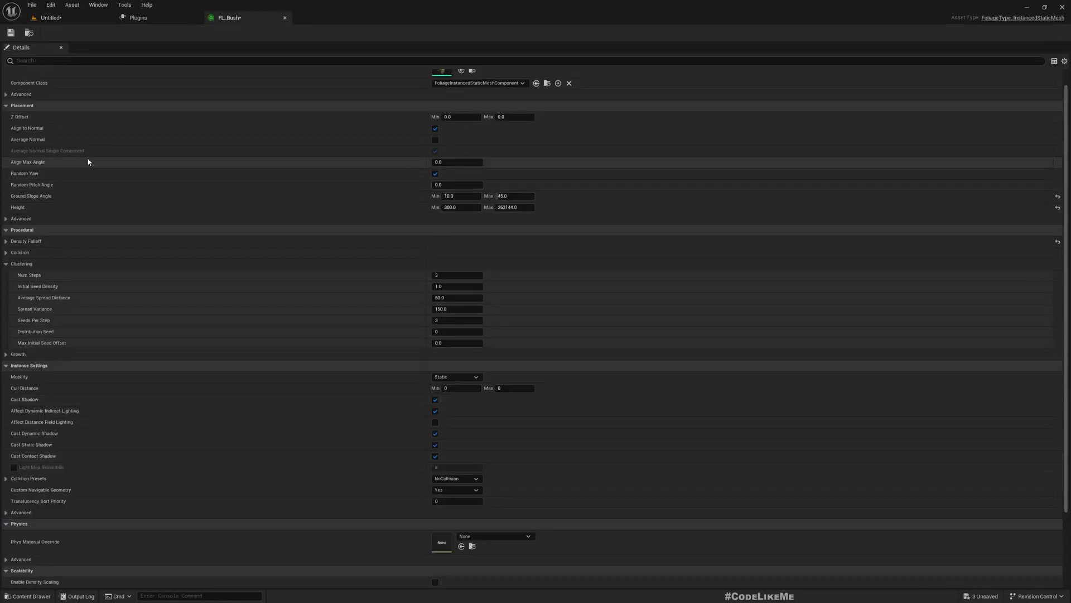
left_click(435, 129)
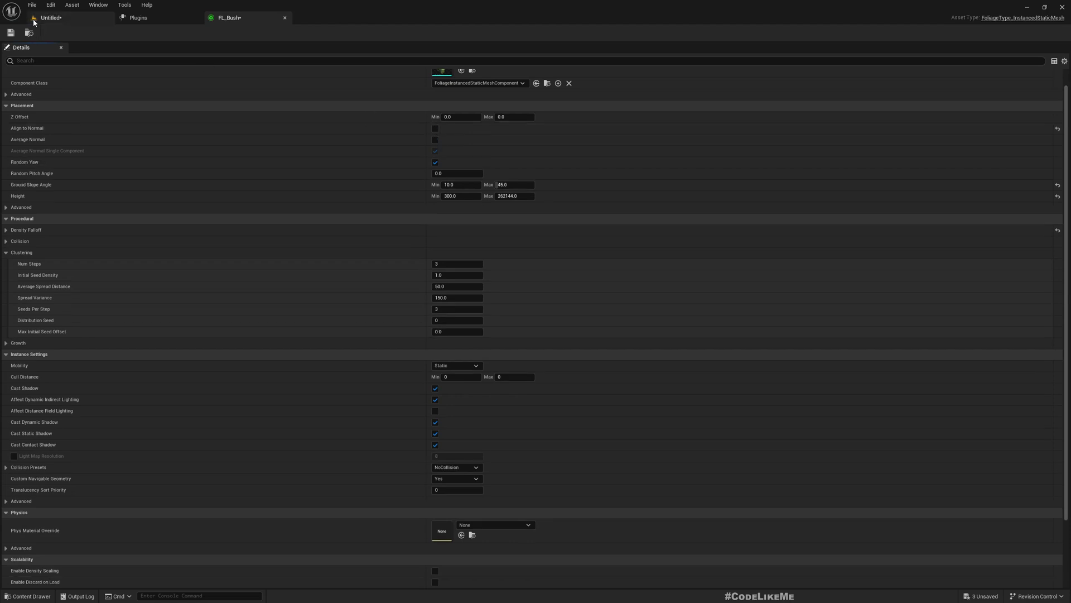
left_click(34, 23)
Step: Play the level full screen again and move over the slopes to check the bushes' orientation
key("F11")
key("alt+p")
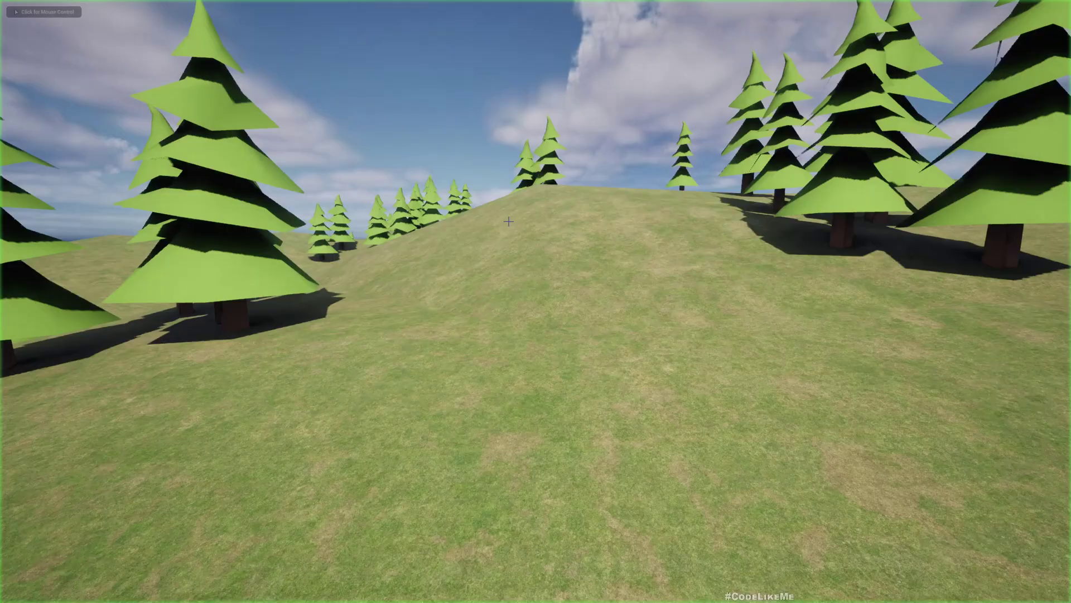
left_click(509, 221)
key("w")
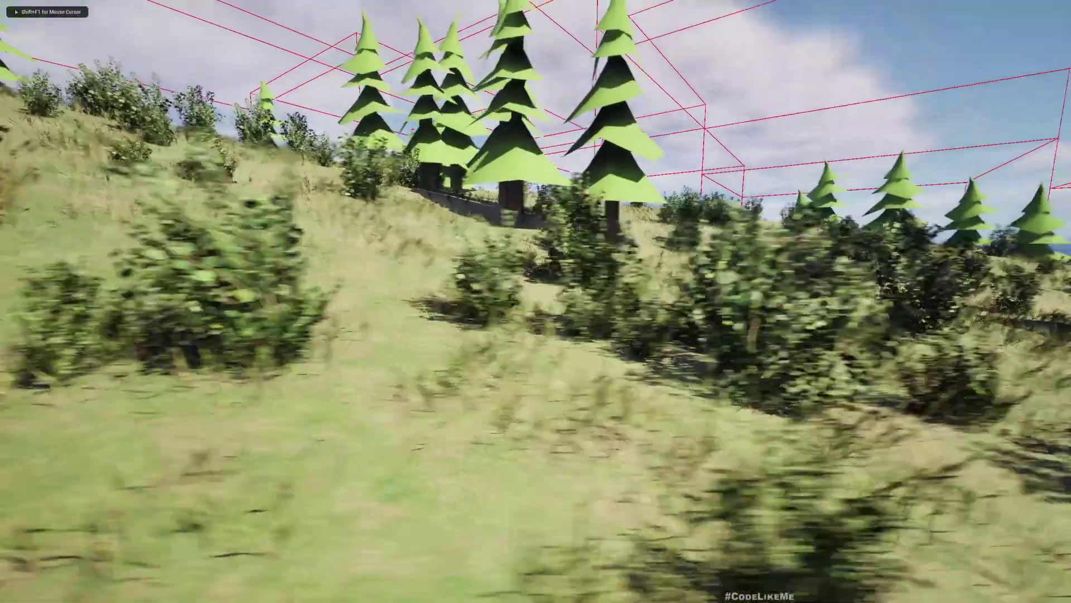
key("w")
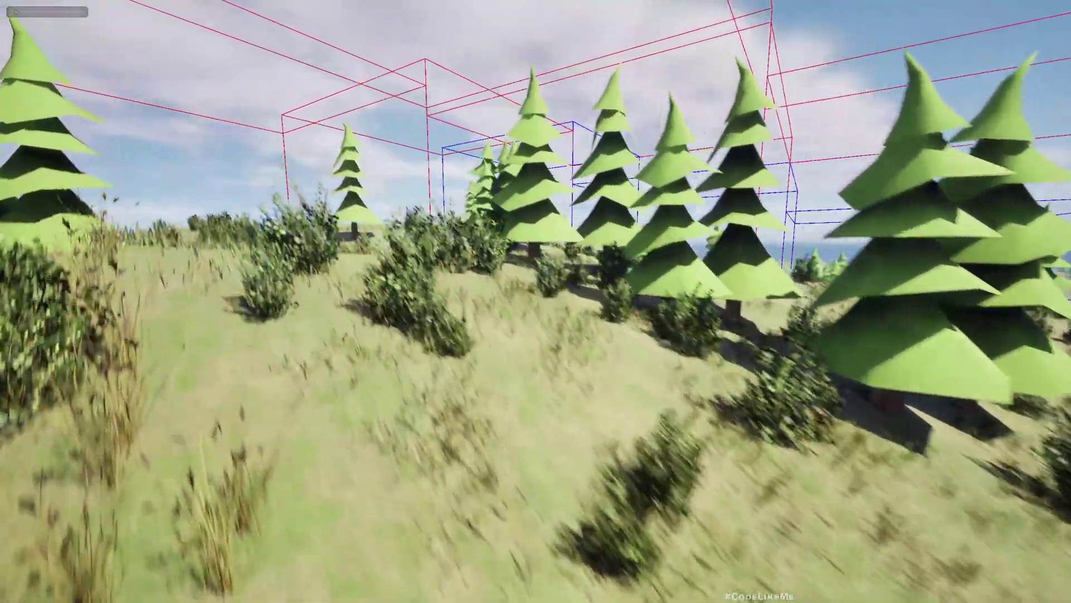
key("w")
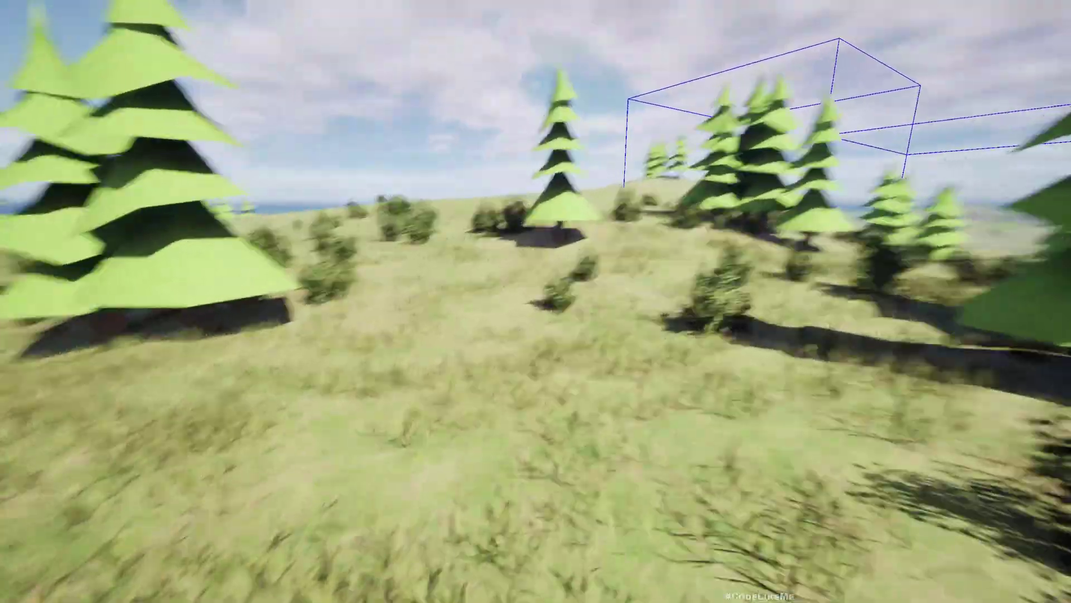
key("w")
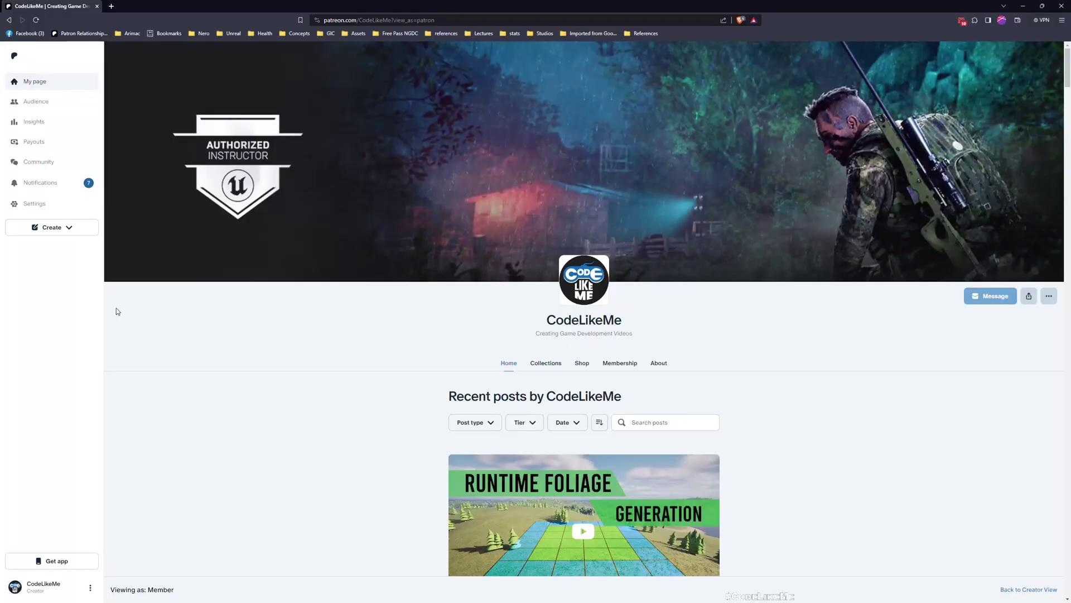
Step: Switch to the CodeLikeMe Patreon page in the browser and look through the recent posts to the list's end
scroll(288, 451, "down", 12)
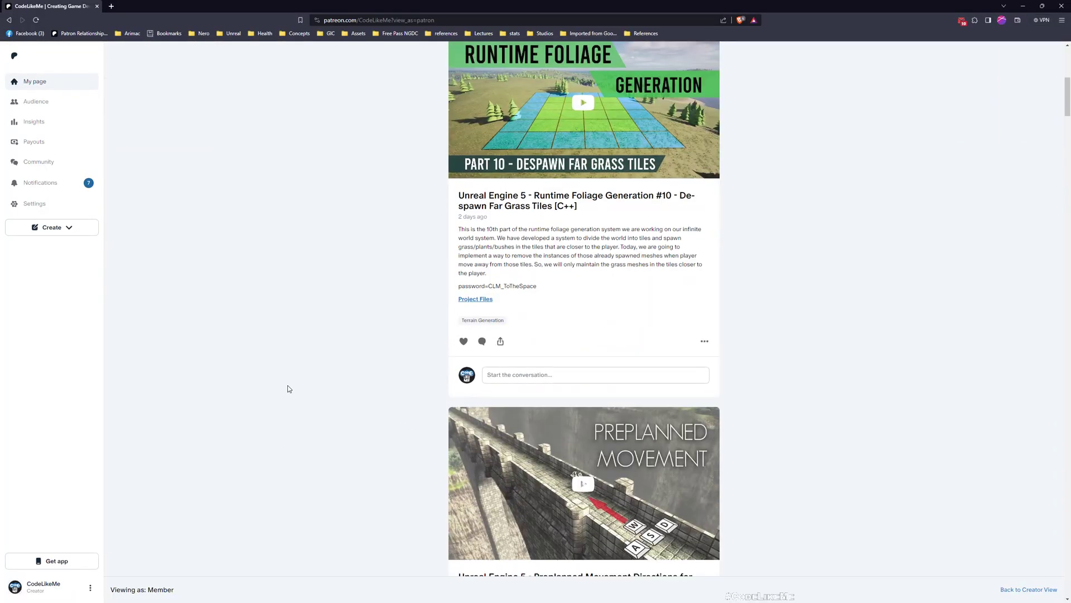
scroll(284, 383, "down", 3)
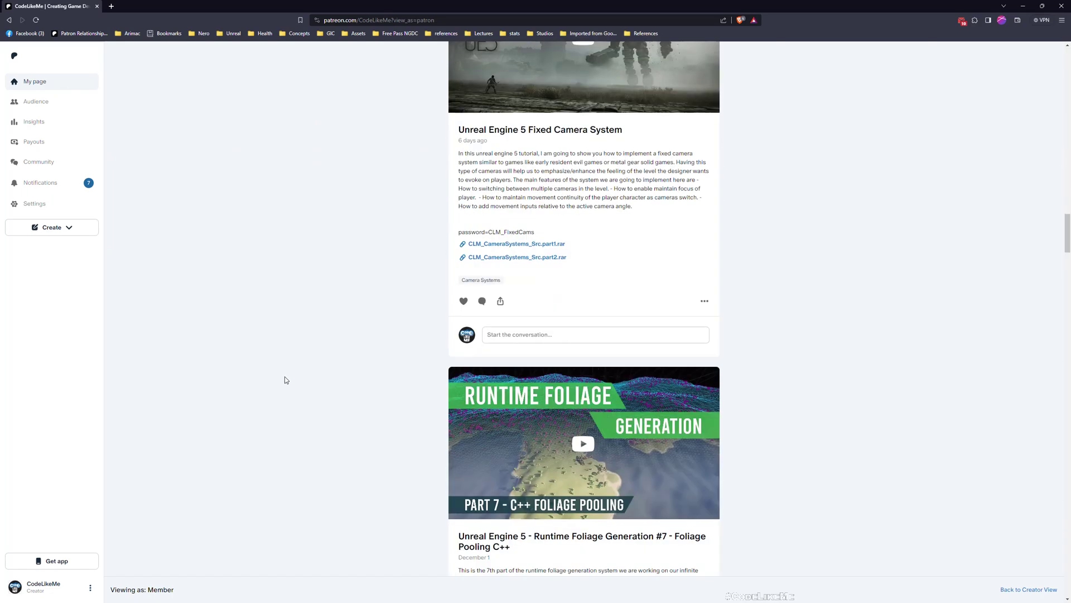
scroll(285, 380, "down", 8)
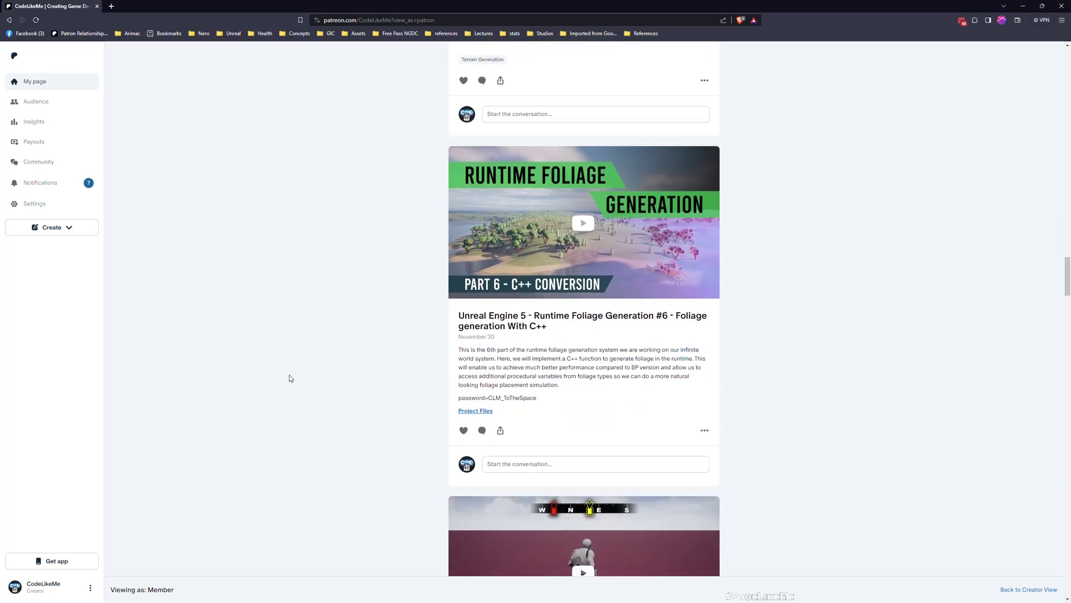
scroll(289, 381, "down", 11)
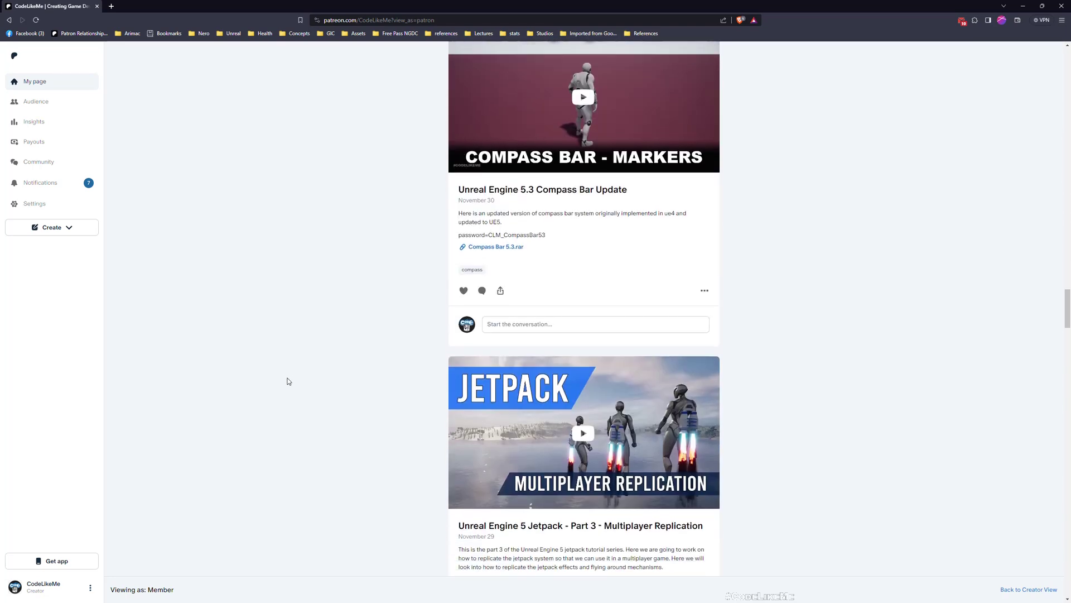
scroll(289, 381, "down", 7)
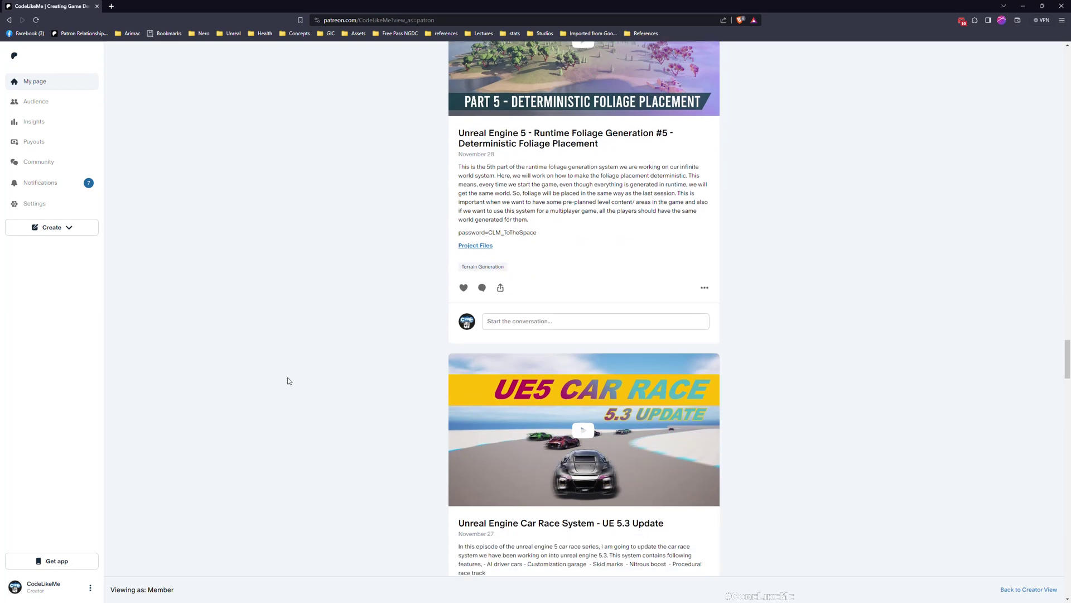
scroll(289, 384, "down", 14)
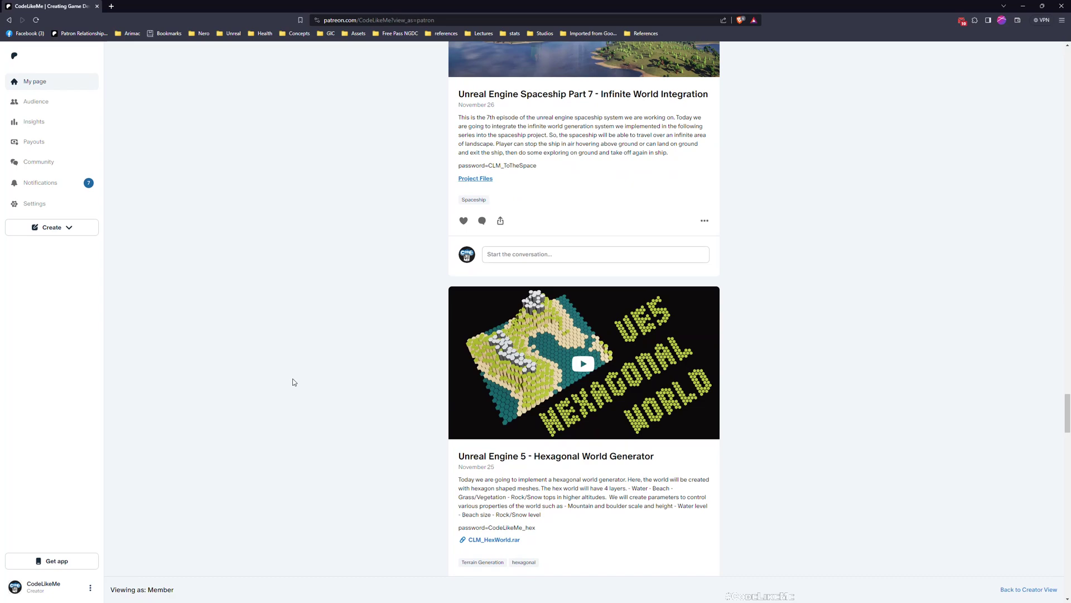
scroll(294, 382, "down", 3)
scroll(294, 383, "down", 12)
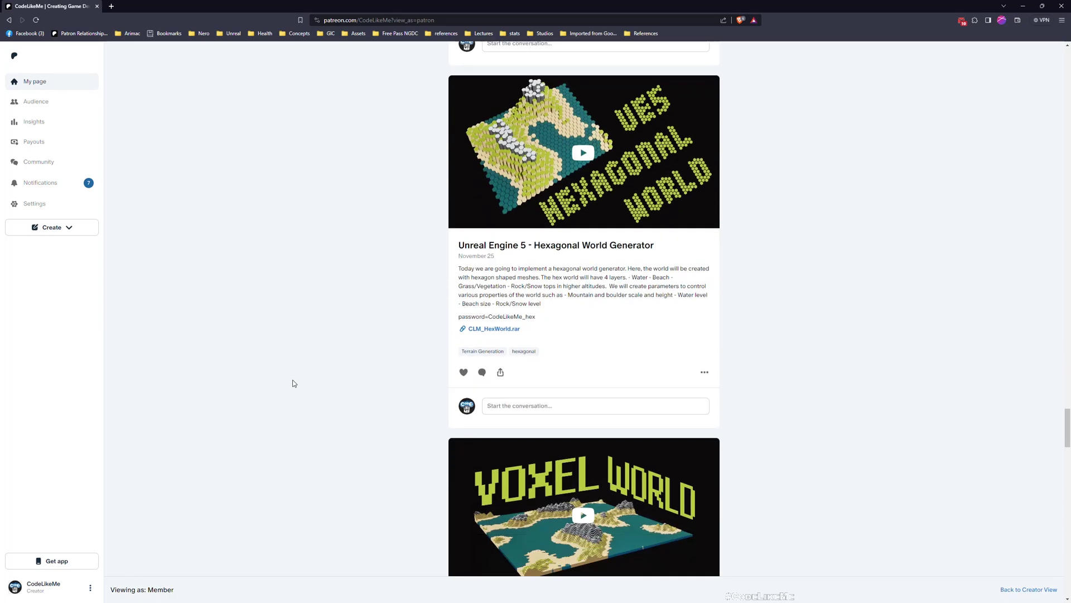
scroll(294, 383, "down", 15)
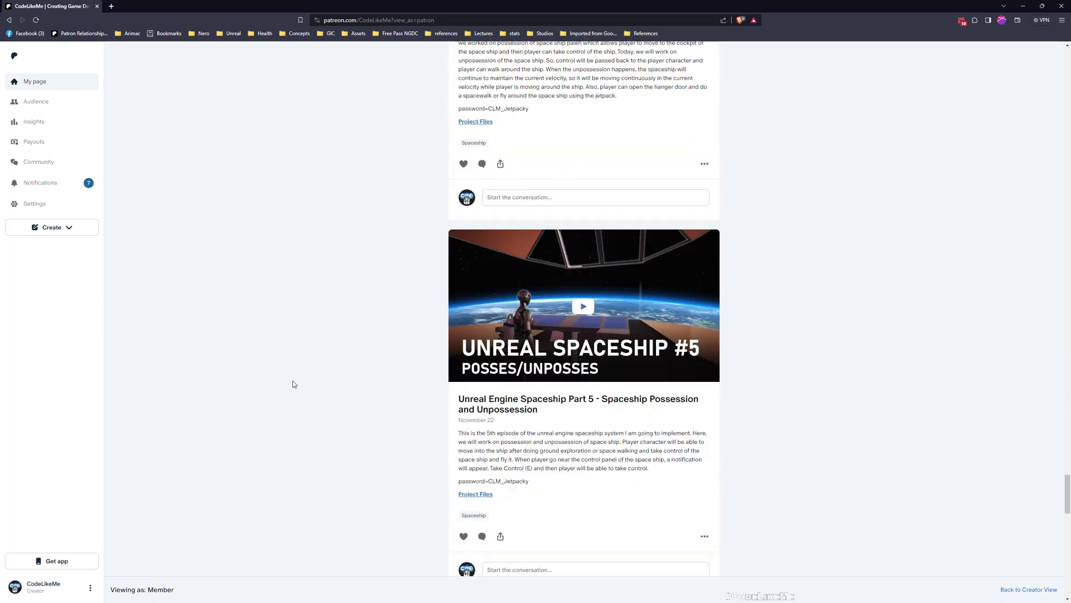
scroll(297, 385, "down", 11)
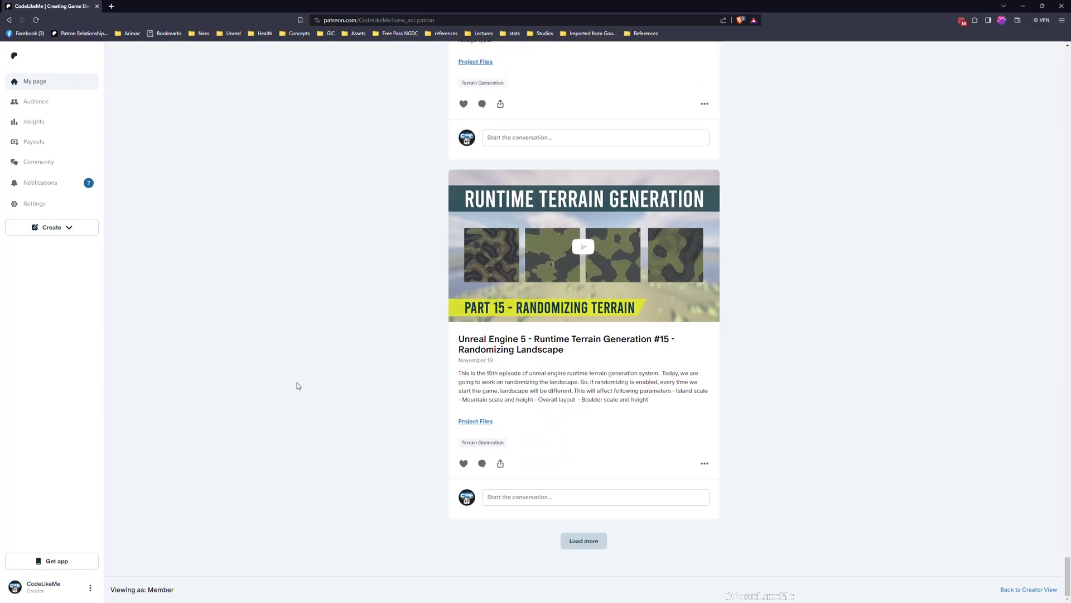
Step: Load more posts on the Patreon page and look through the older runtime terrain and foliage generation posts
left_click(584, 542)
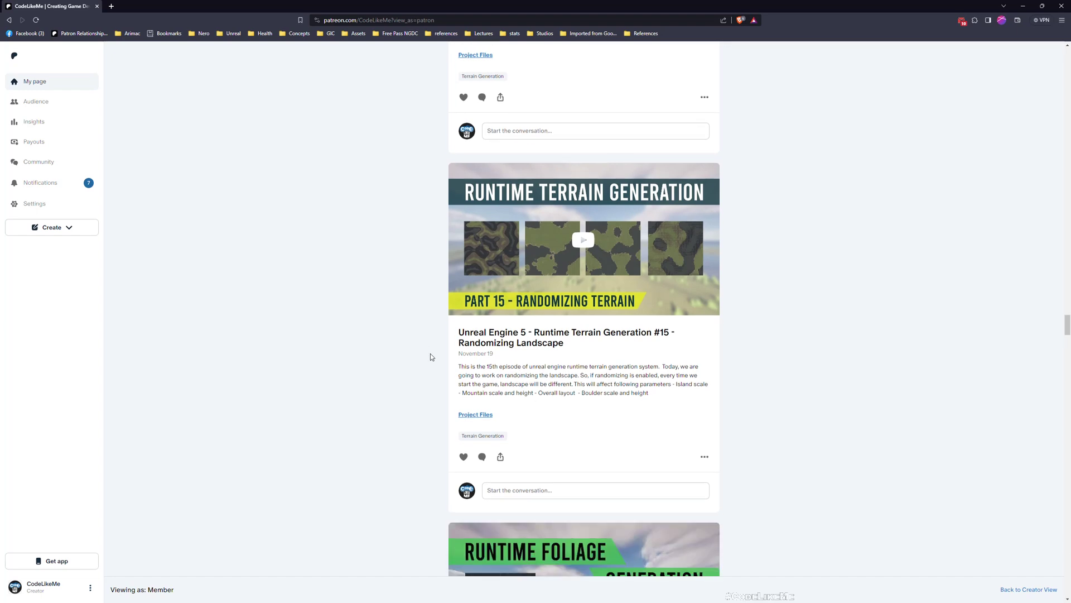
scroll(431, 353, "down", 6)
scroll(430, 356, "down", 7)
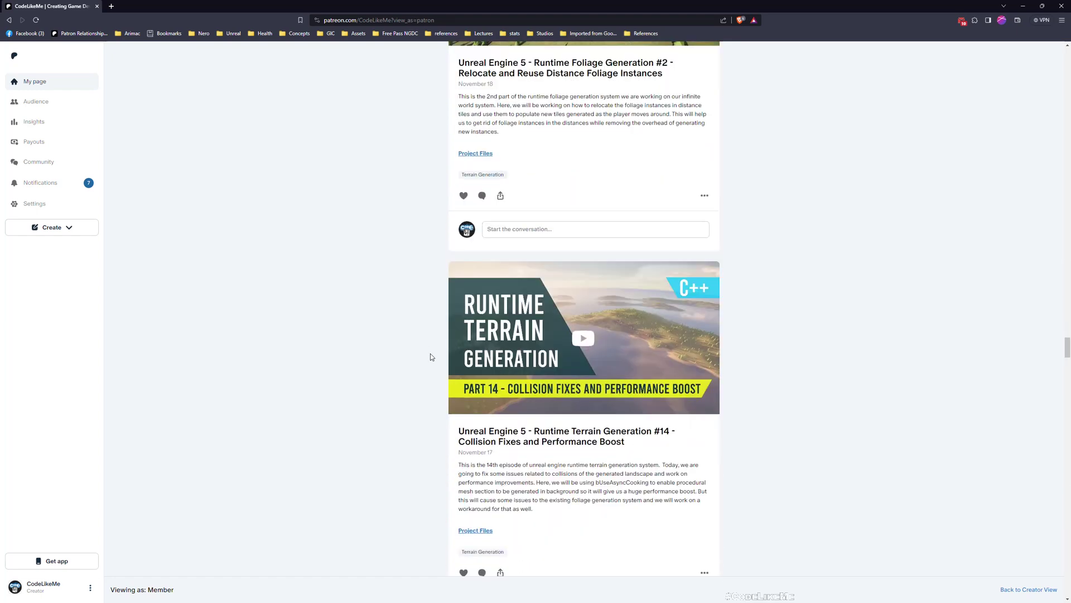
scroll(430, 357, "down", 4)
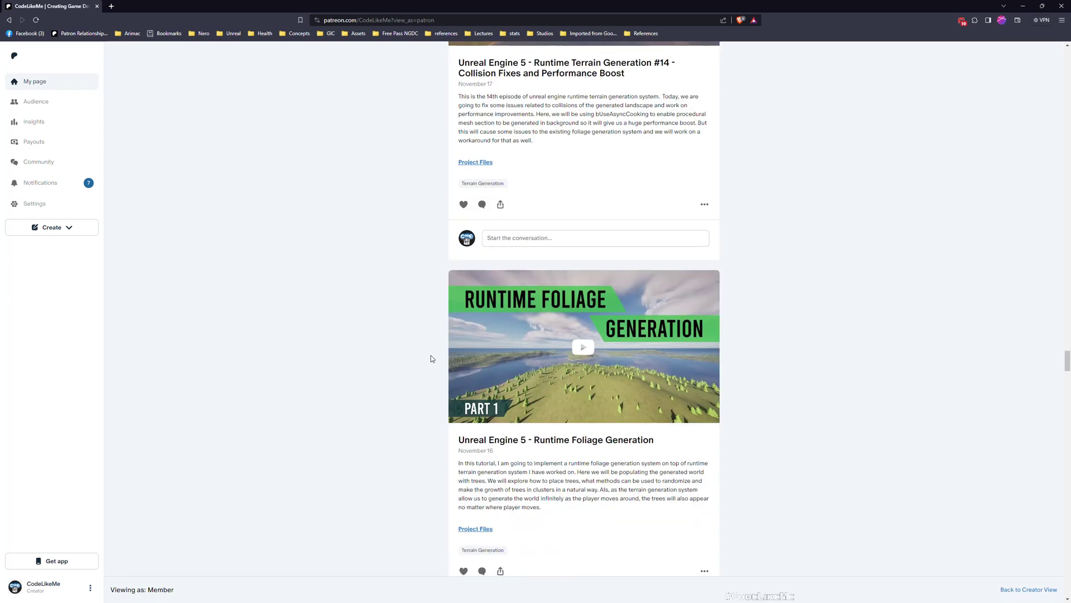